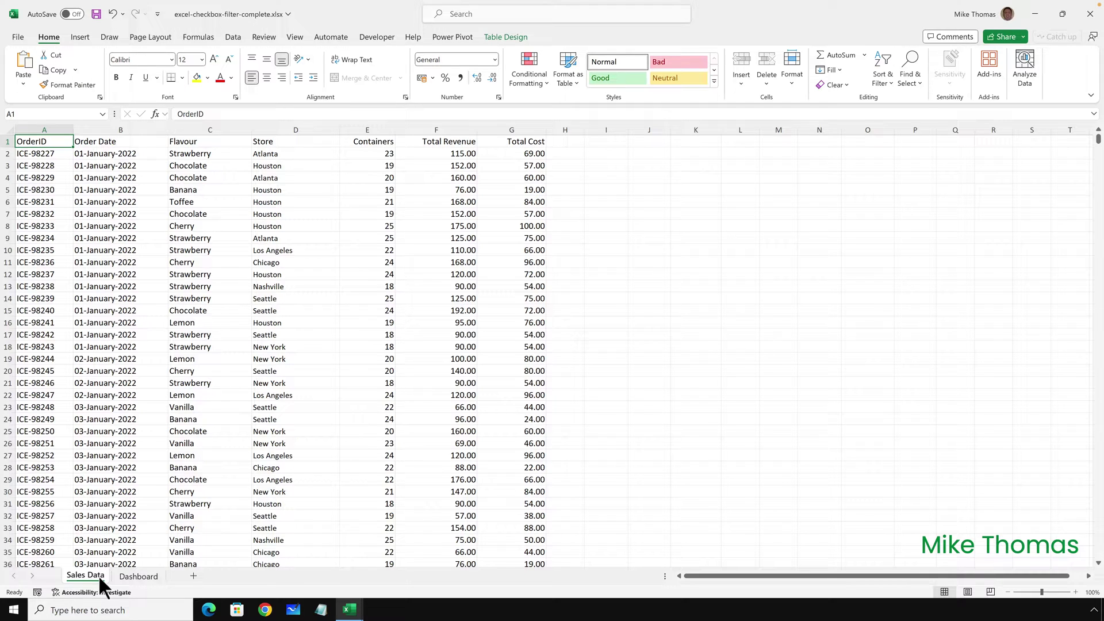
- On the Dashboard sheet, untick and re-tick store checkboxes to demo the totals updating
click(126, 578)
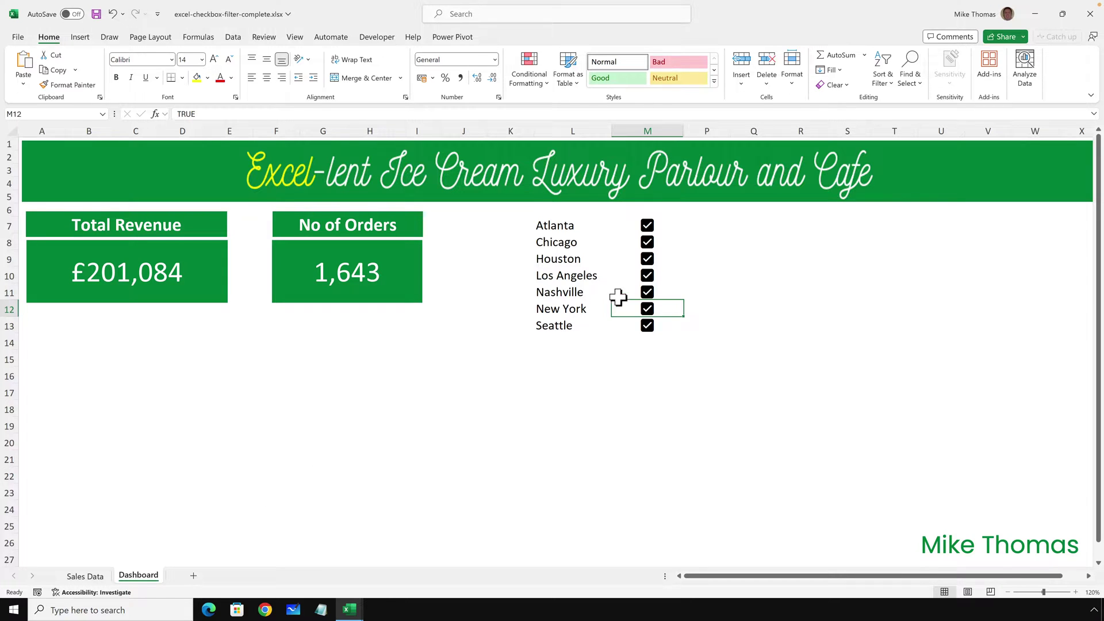
click(646, 281)
click(646, 258)
click(647, 242)
click(646, 226)
click(647, 292)
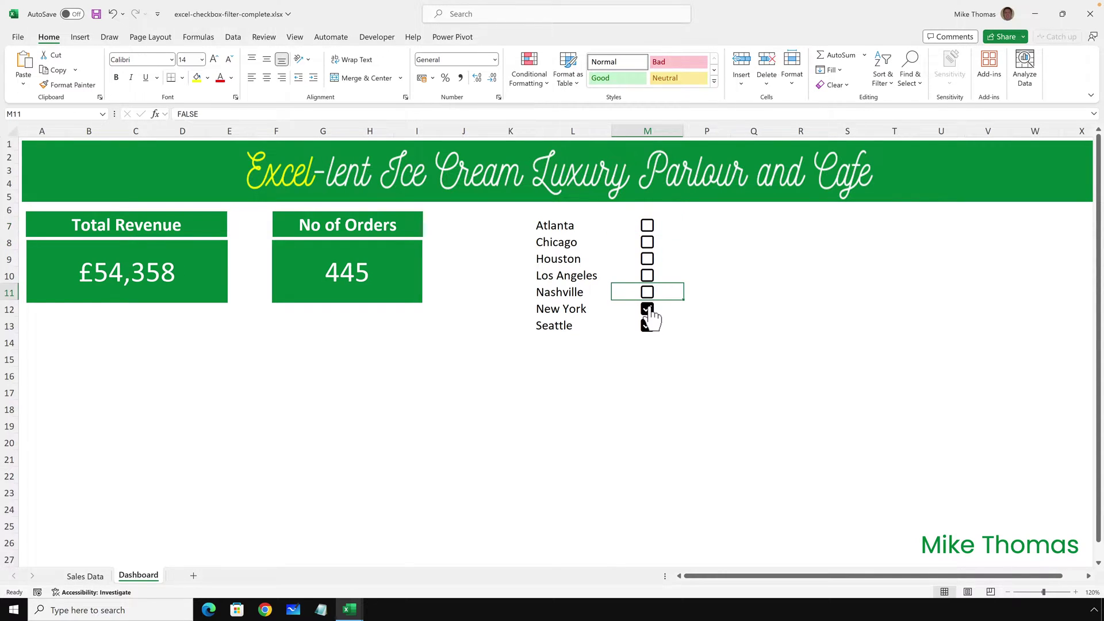
click(647, 292)
click(647, 276)
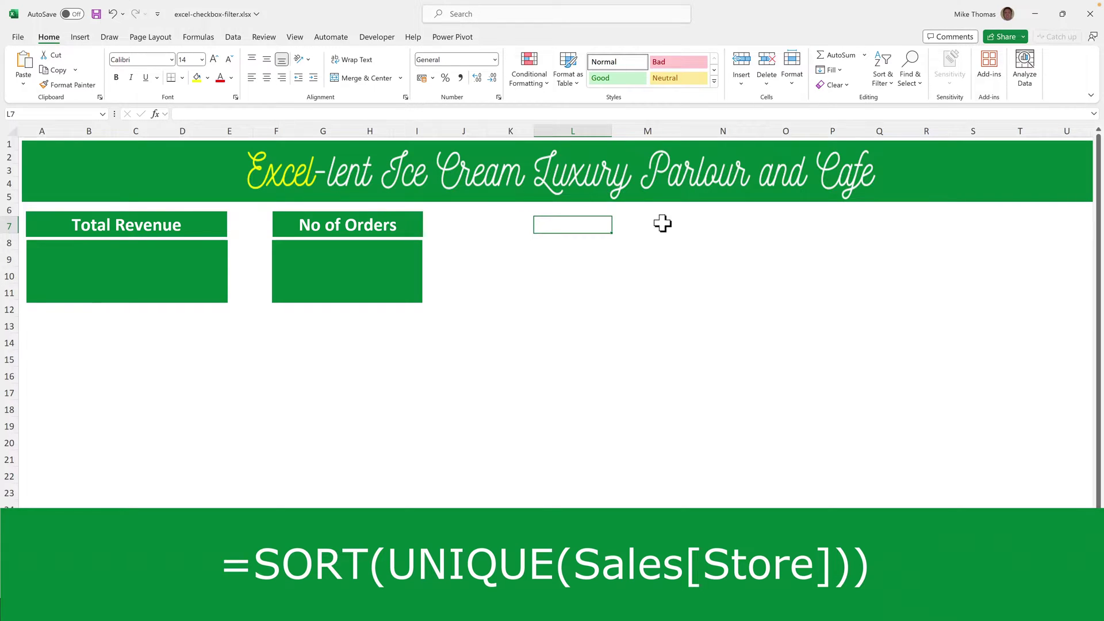
- Enter =SORT(UNIQUE(Sales[Store])) in L7 to list the seven stores, checking the Sales Data sheet
text(=SORT(UNIQUE(Sales[Store])))
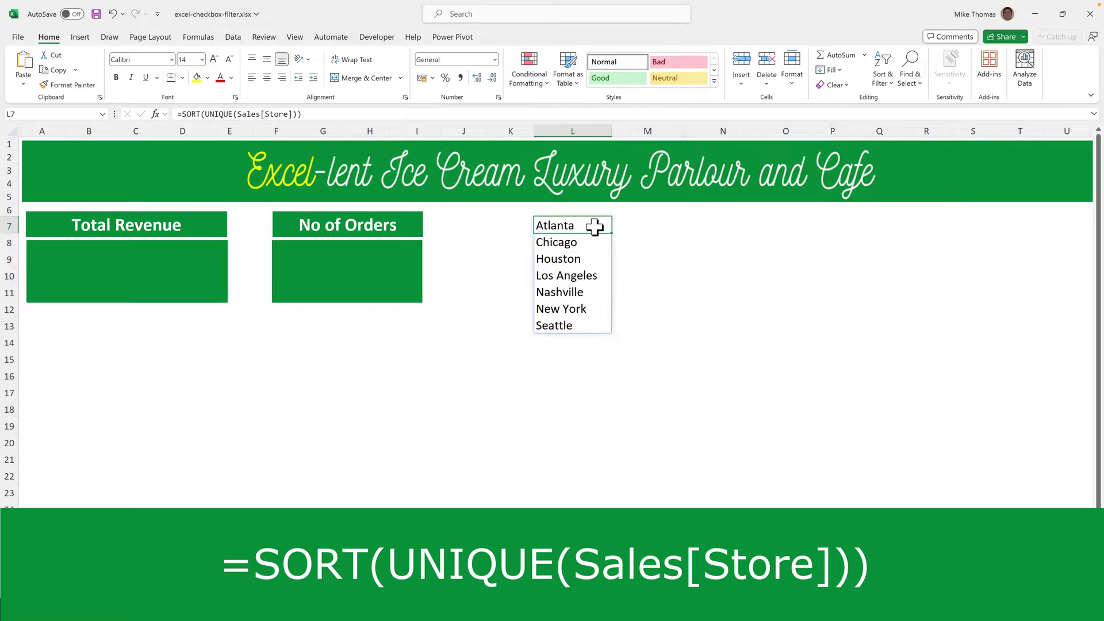
key(ctrl+Page_Down)
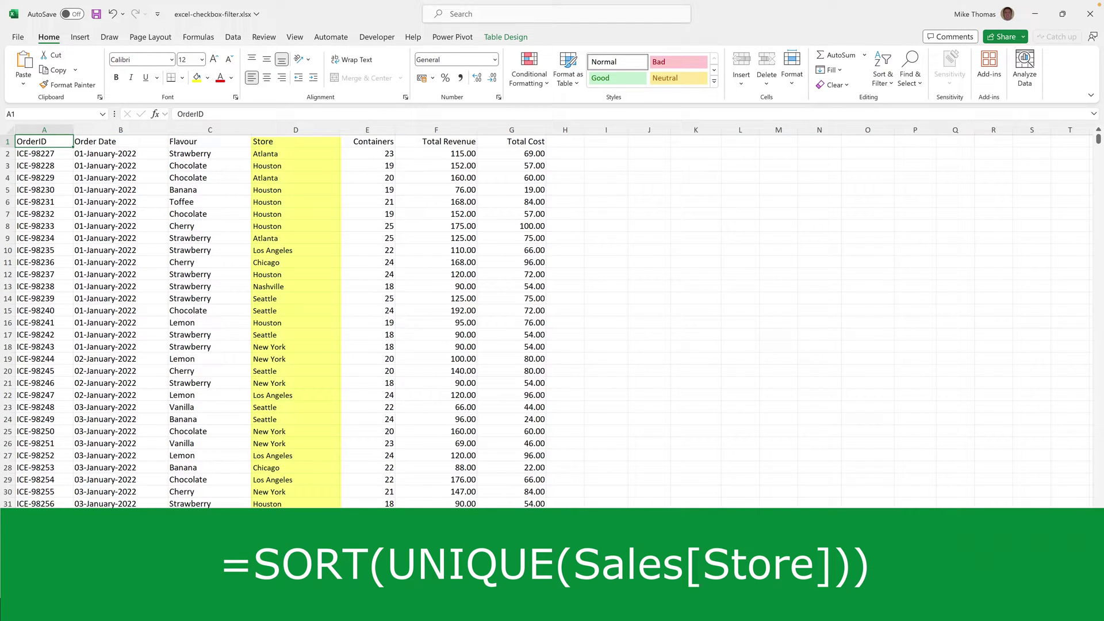
key(ctrl+Page_Up)
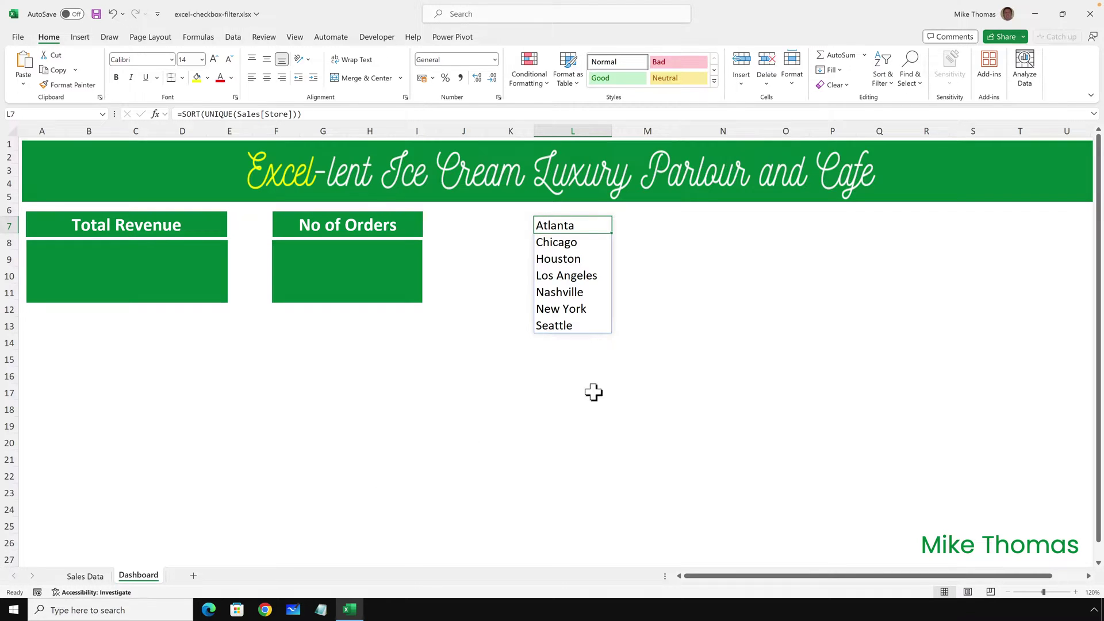
- Enter =SUMIFS(Sales[Total Revenue],Sales[Store],L7) in N7 and fill it down to N13
click(732, 225)
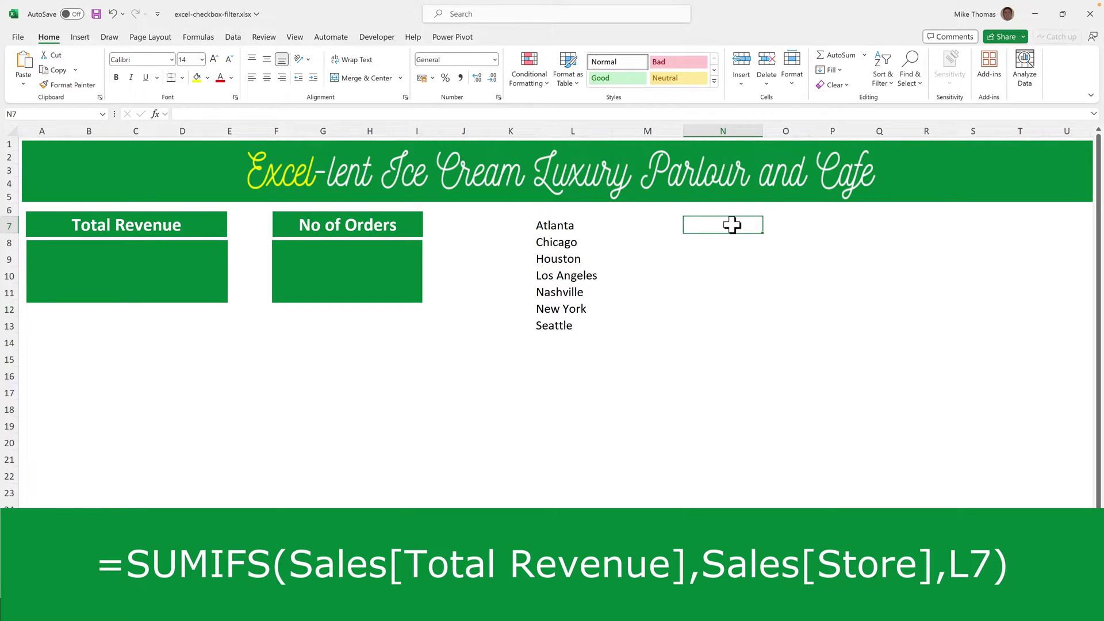
text(=SUMIFS(Sales[Total Revenue],Sales[Store],L7))
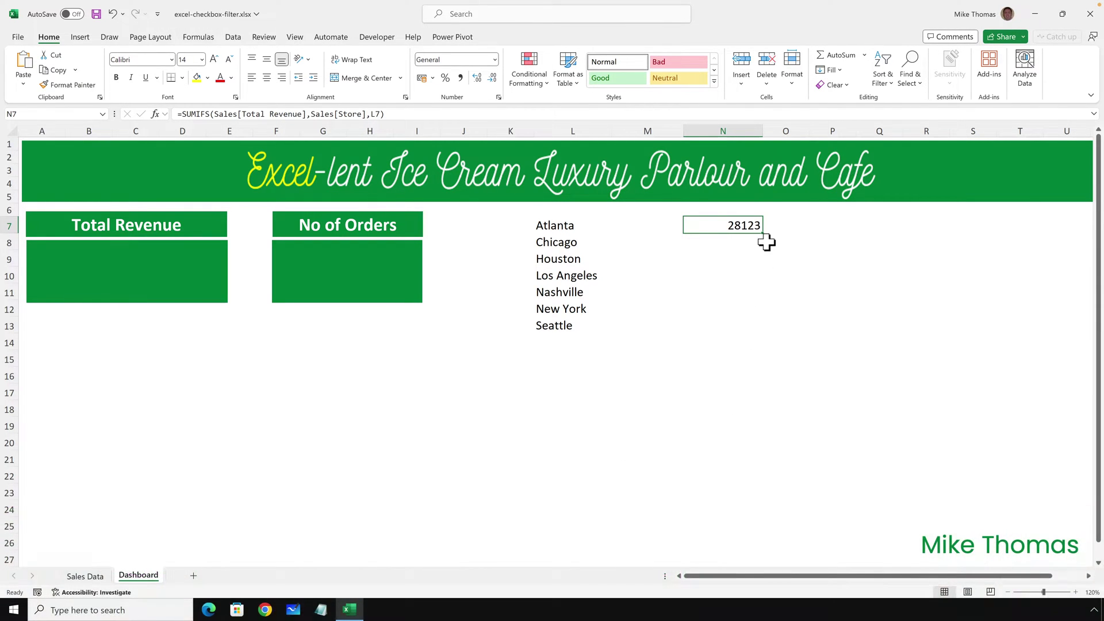
drag(762, 232, 761, 331)
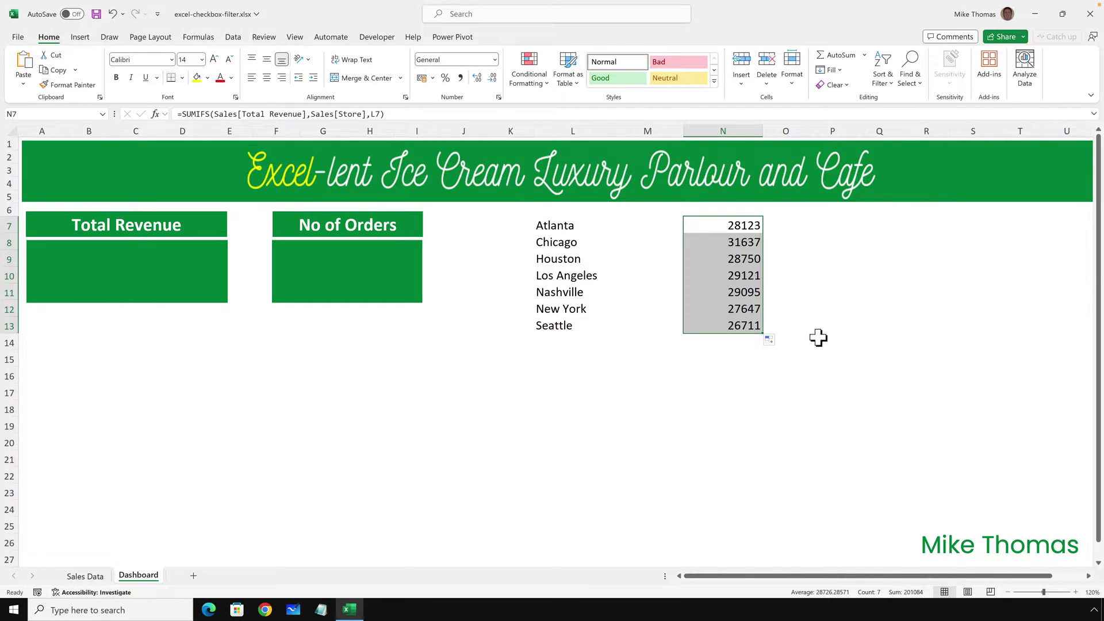
click(753, 244)
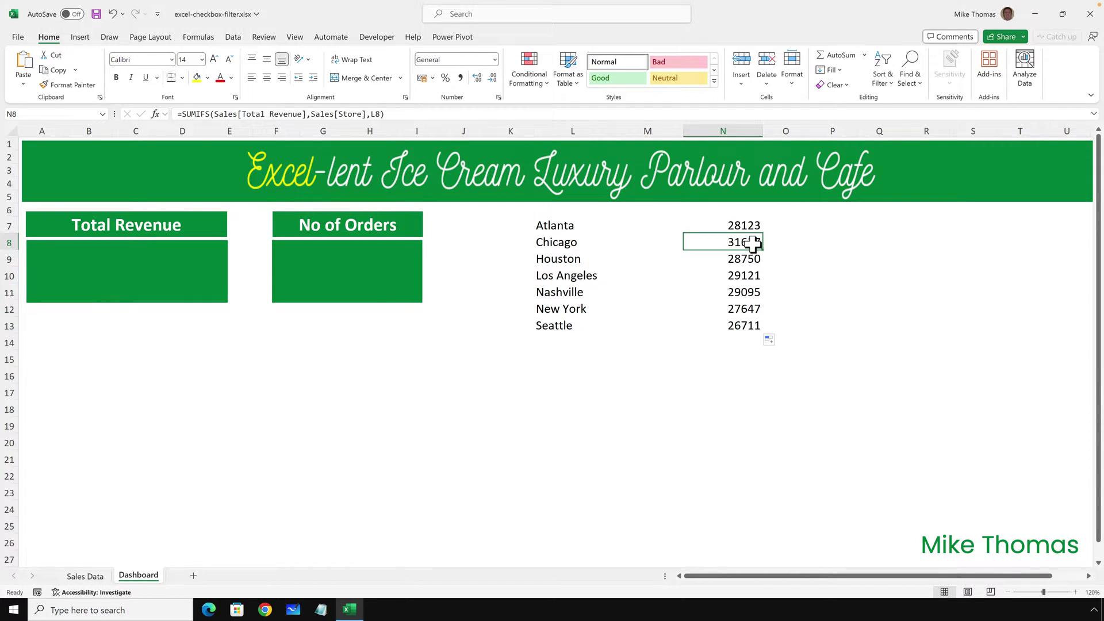
key(Down)
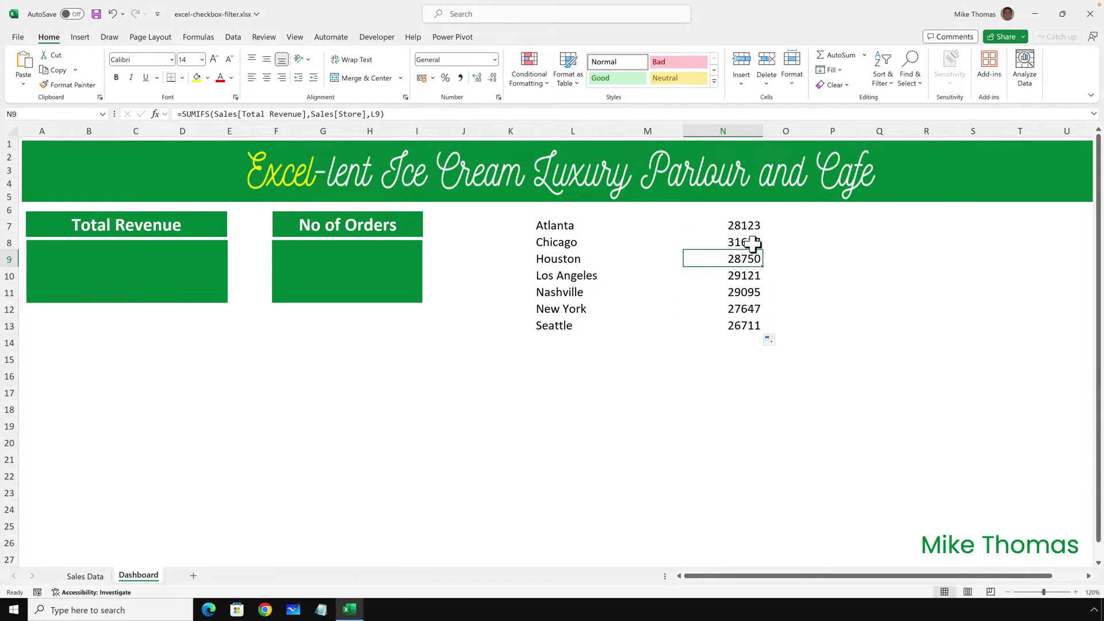
click(787, 225)
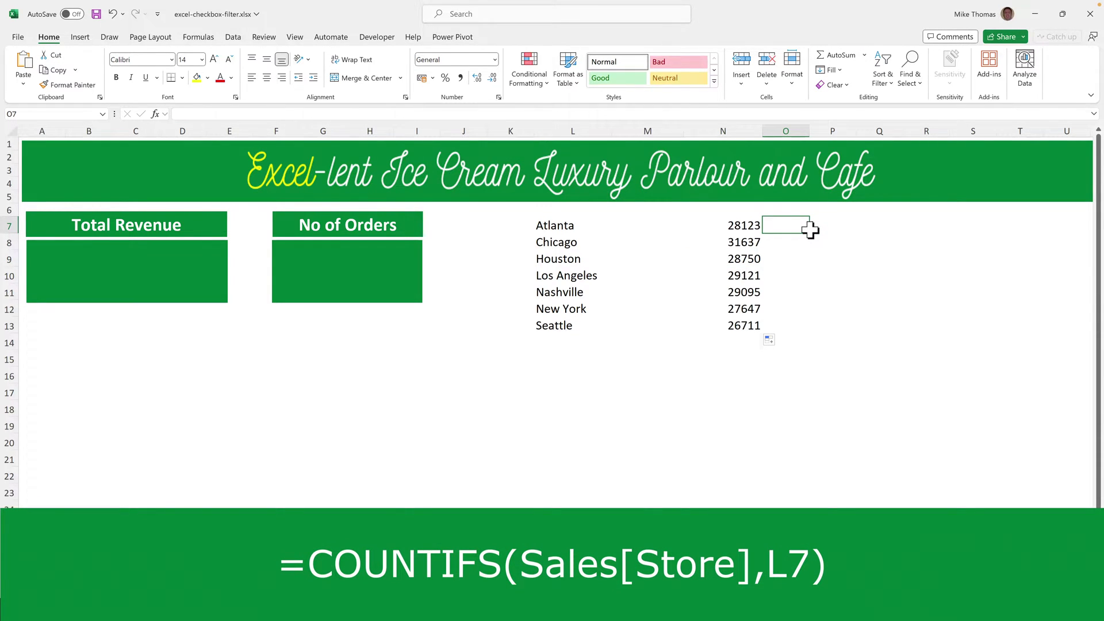
- Enter =COUNTIFS(Sales[Store],L7) in O7 and fill it down to O13, checking the counts
text(=COUNTIFS(Sales[Store],L7))
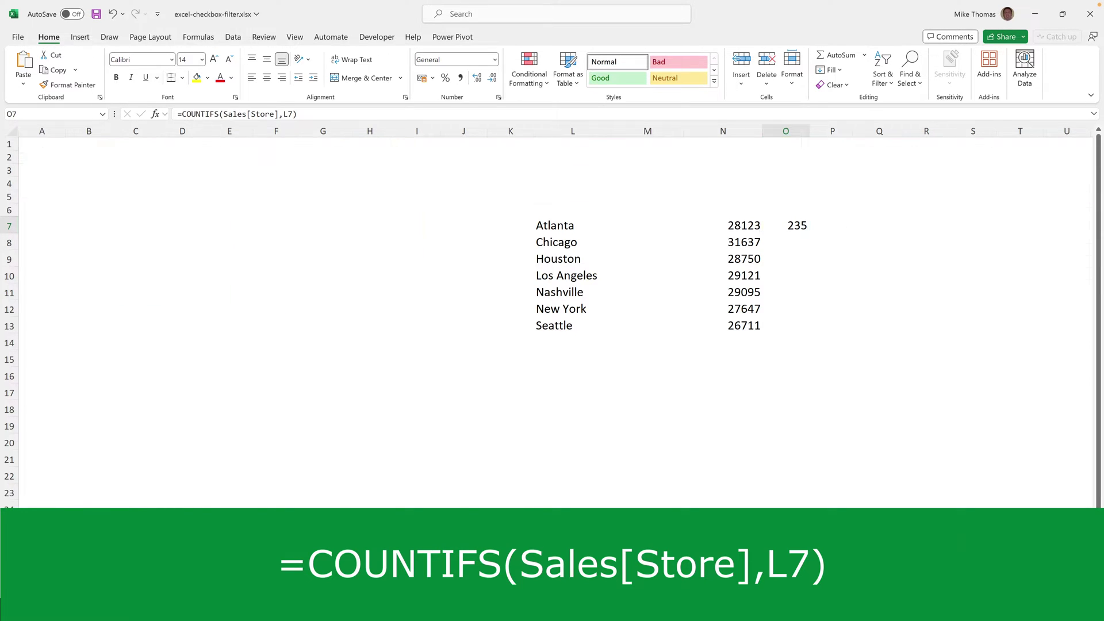
key(ctrl+Page_Up)
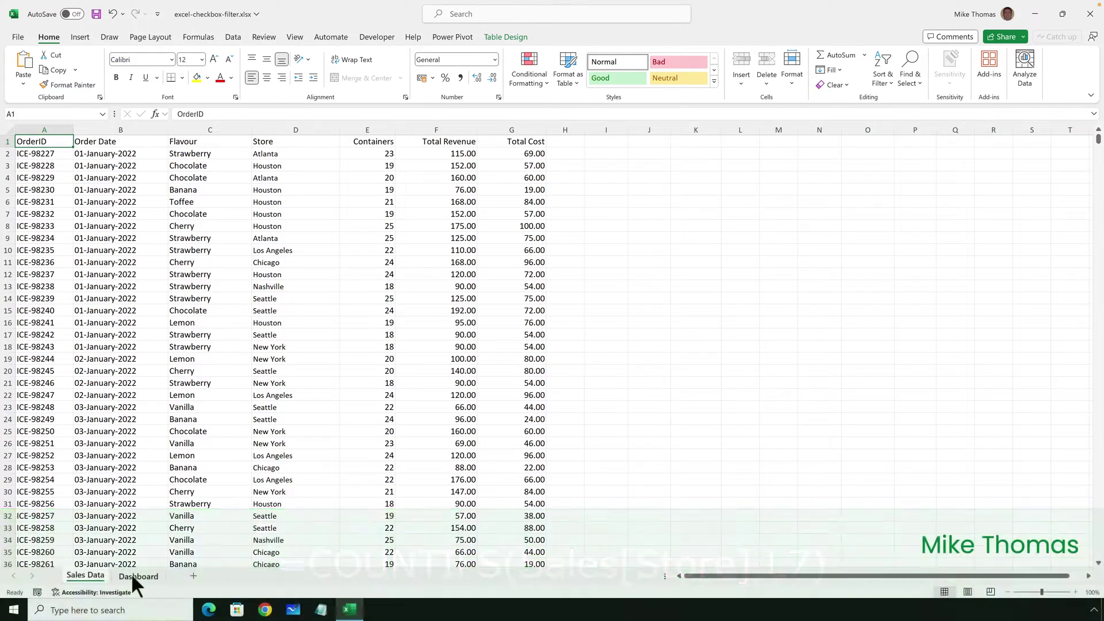
click(138, 575)
drag(809, 233, 806, 331)
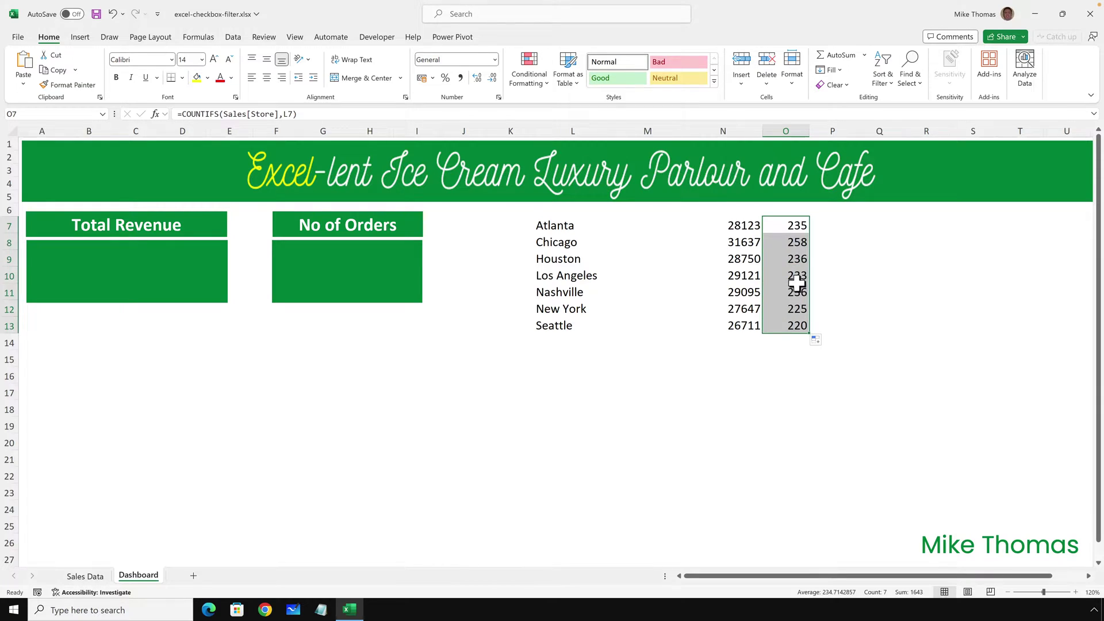
click(800, 228)
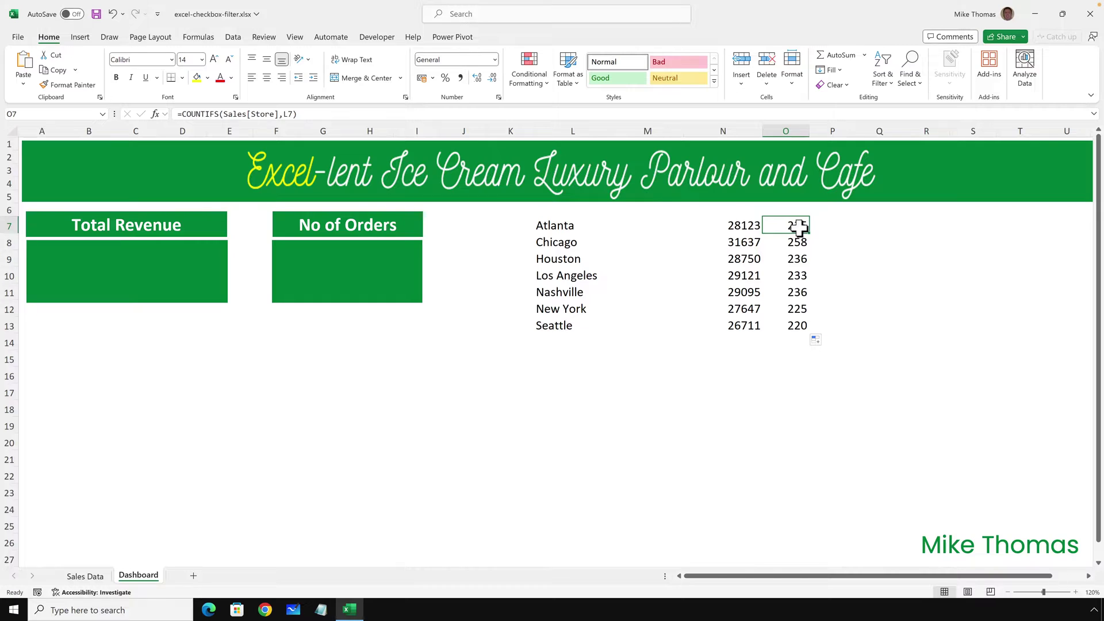
key(Down)
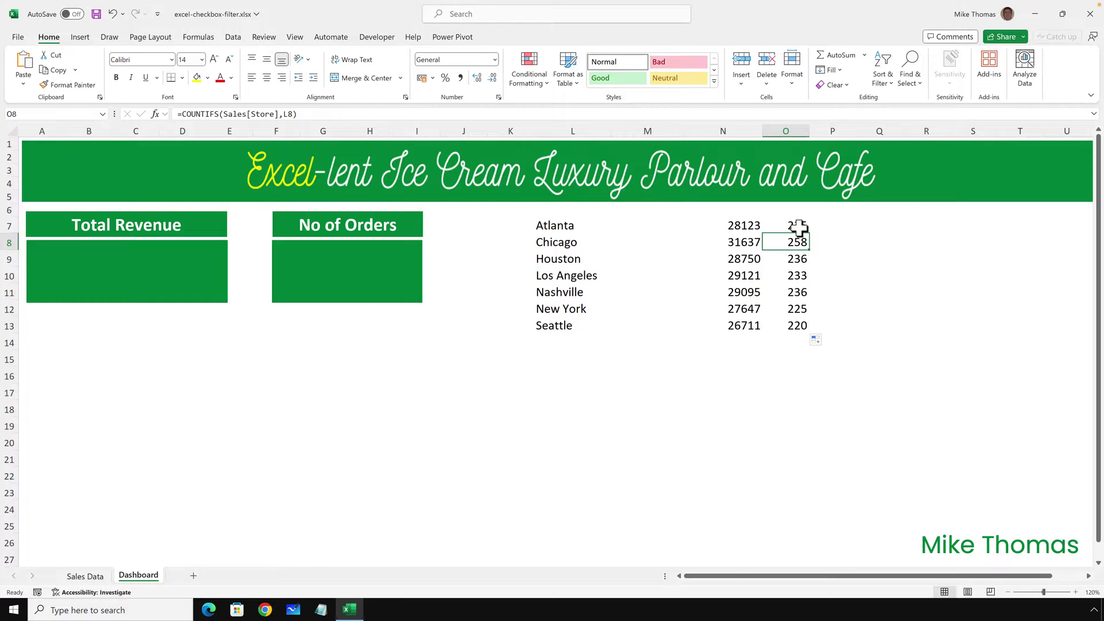
click(800, 228)
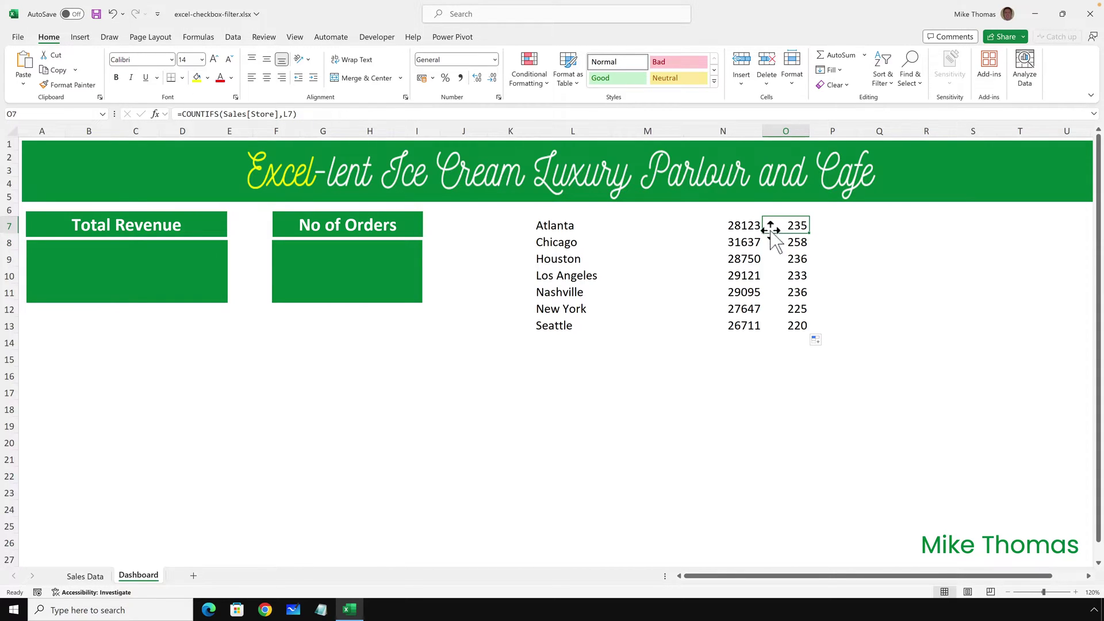
- Insert checkboxes into M7:M13, then delete them again
drag(642, 227, 646, 330)
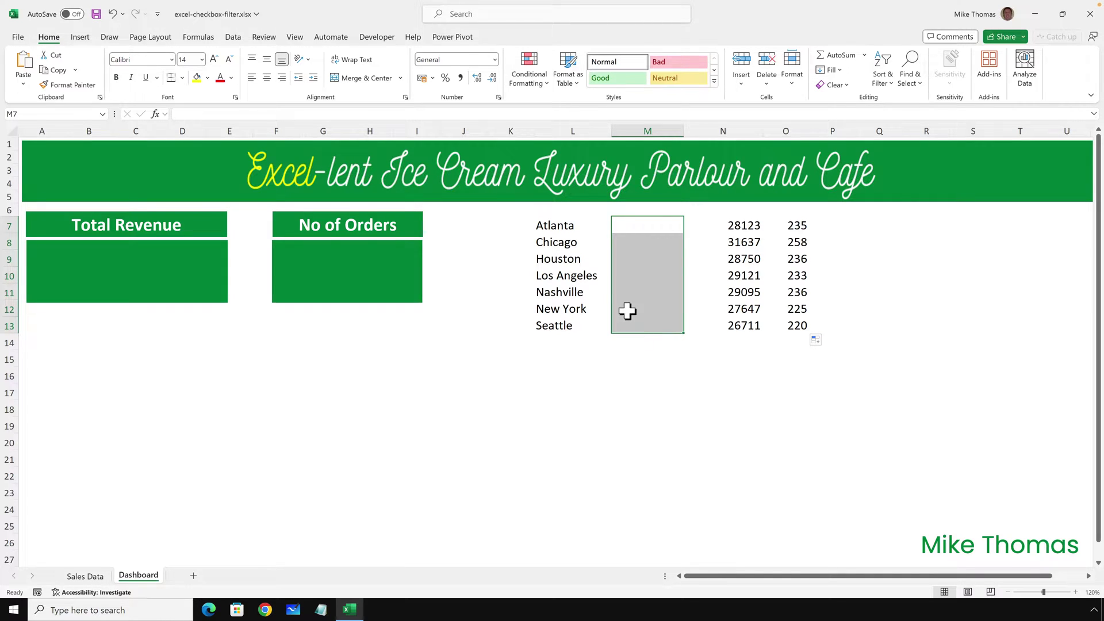
click(81, 37)
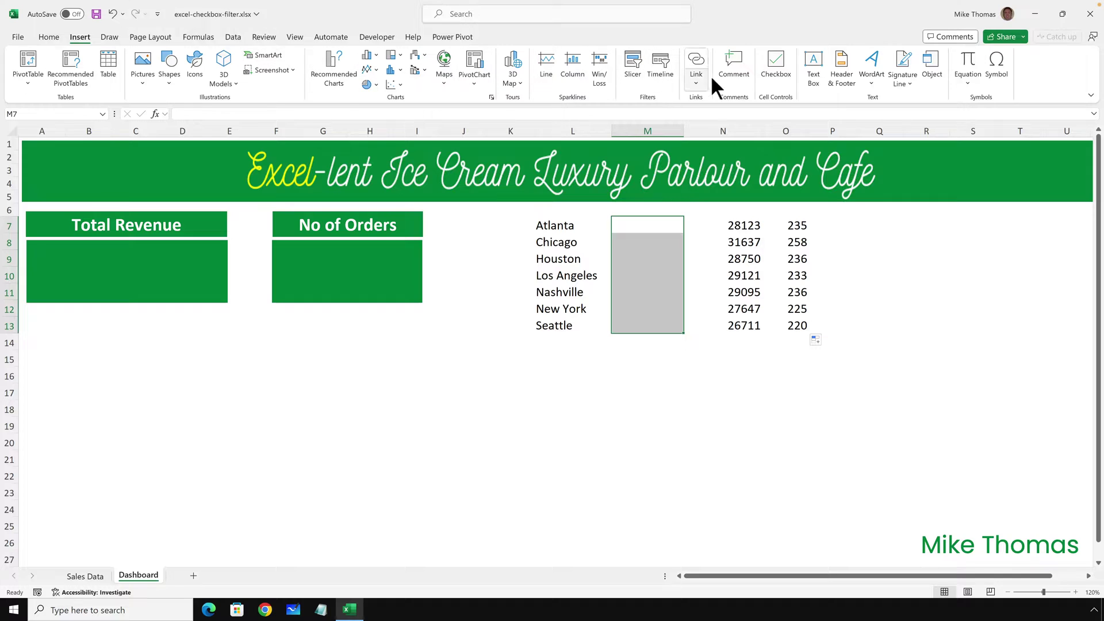
click(776, 77)
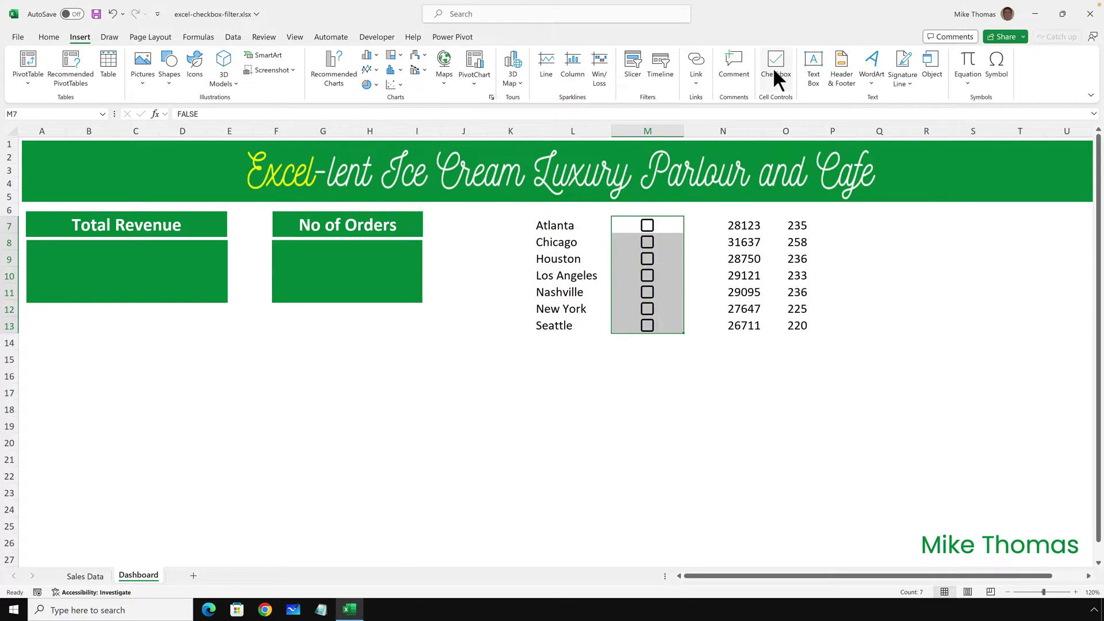
key(Delete)
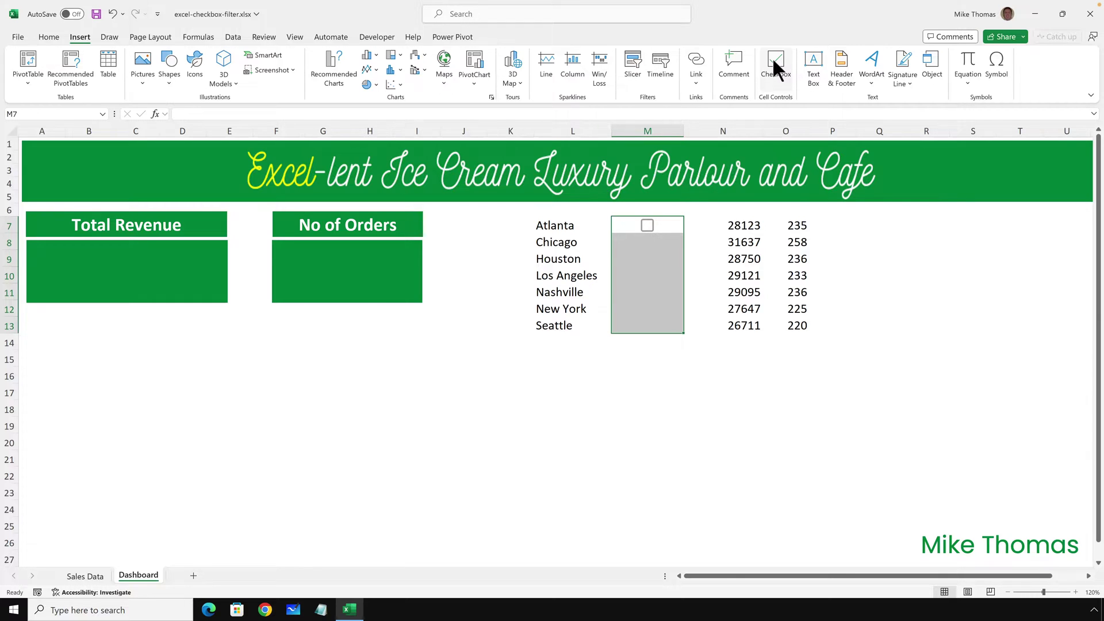
- Clear All from M7, then insert checkboxes into M7:M13 beside each store
click(57, 38)
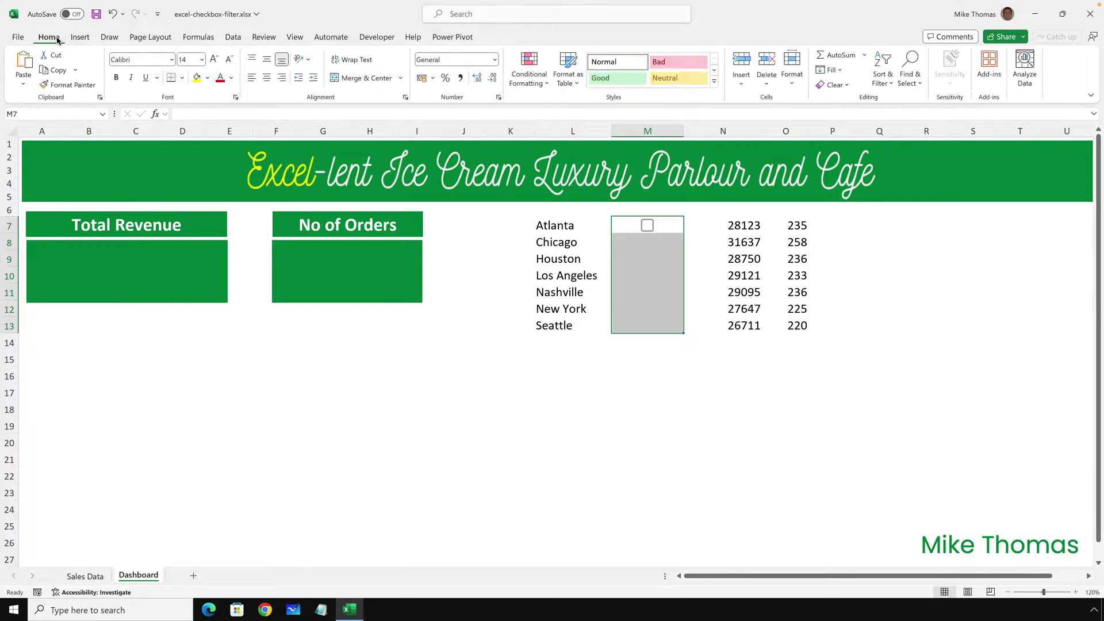
click(847, 85)
click(852, 101)
drag(659, 223, 653, 332)
click(78, 37)
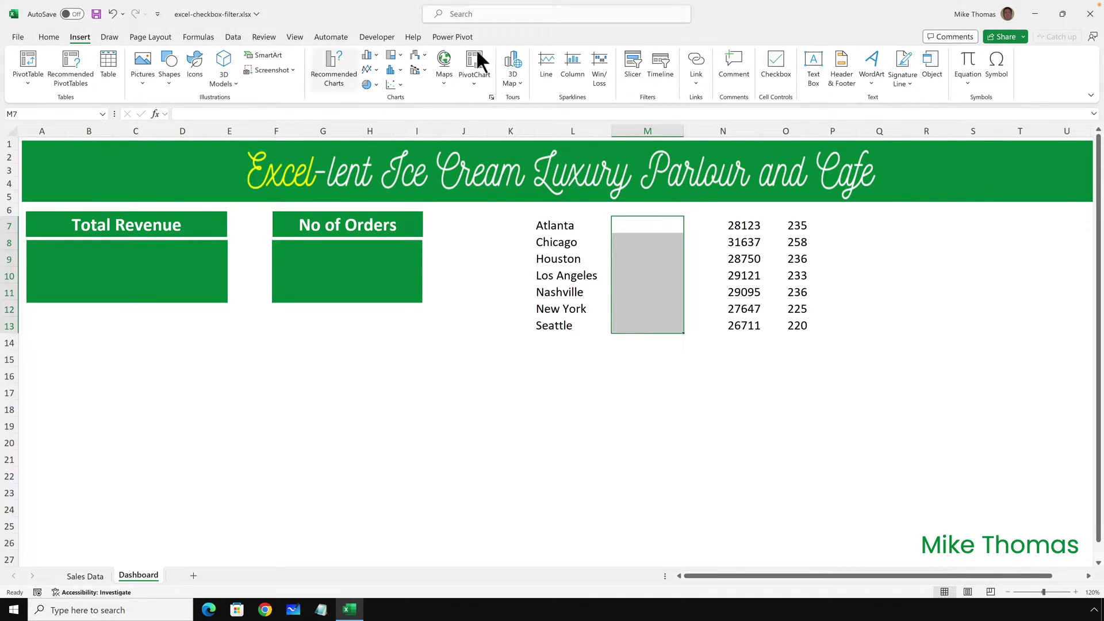
click(780, 70)
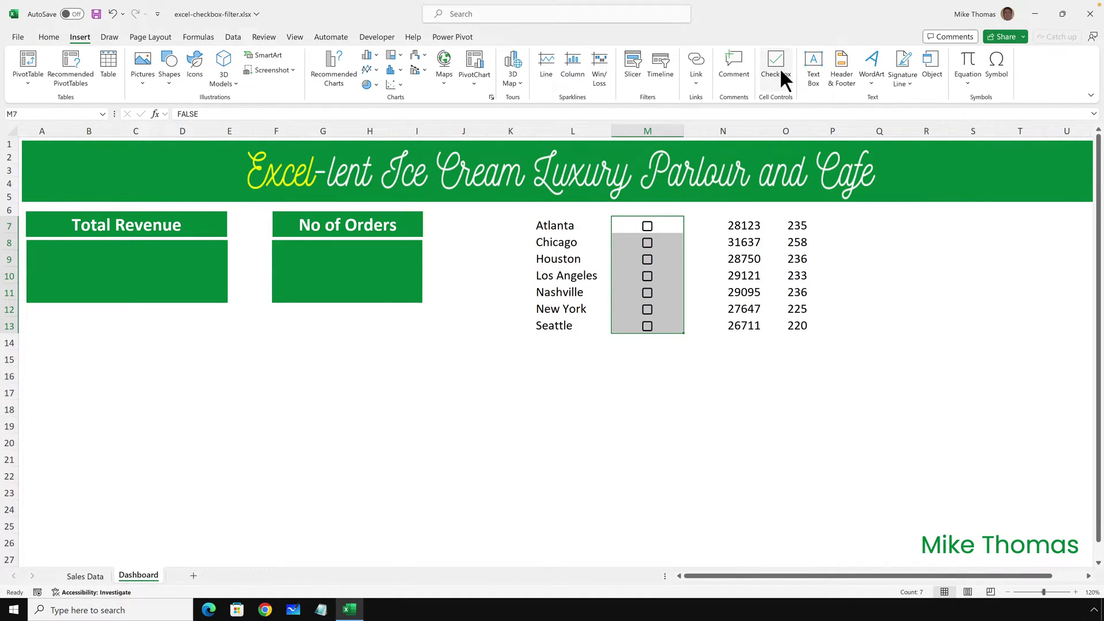
click(765, 342)
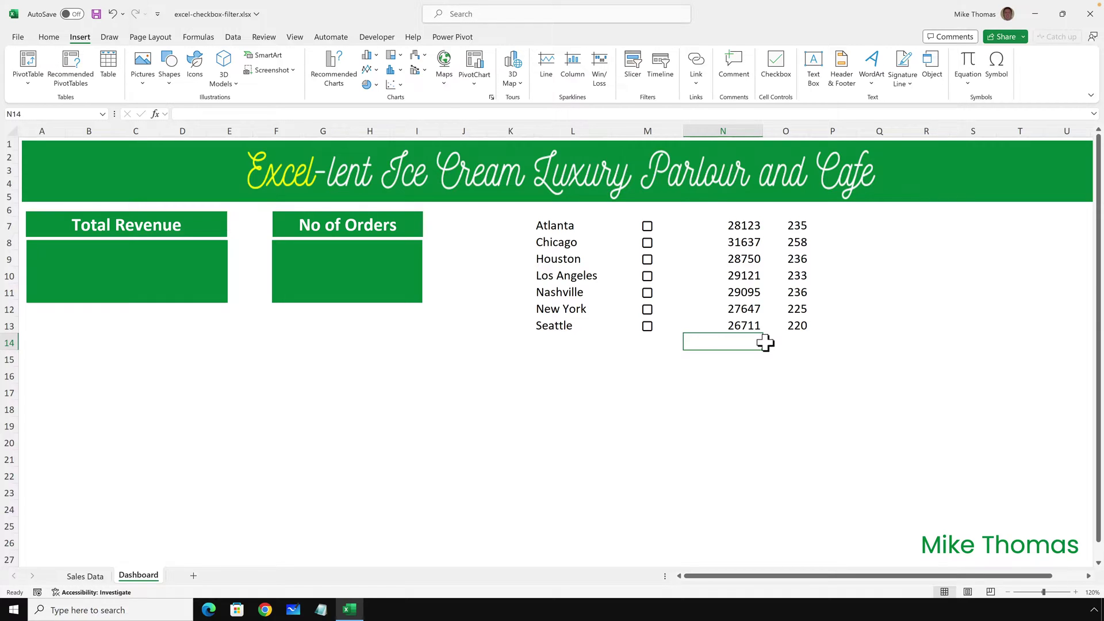
click(786, 343)
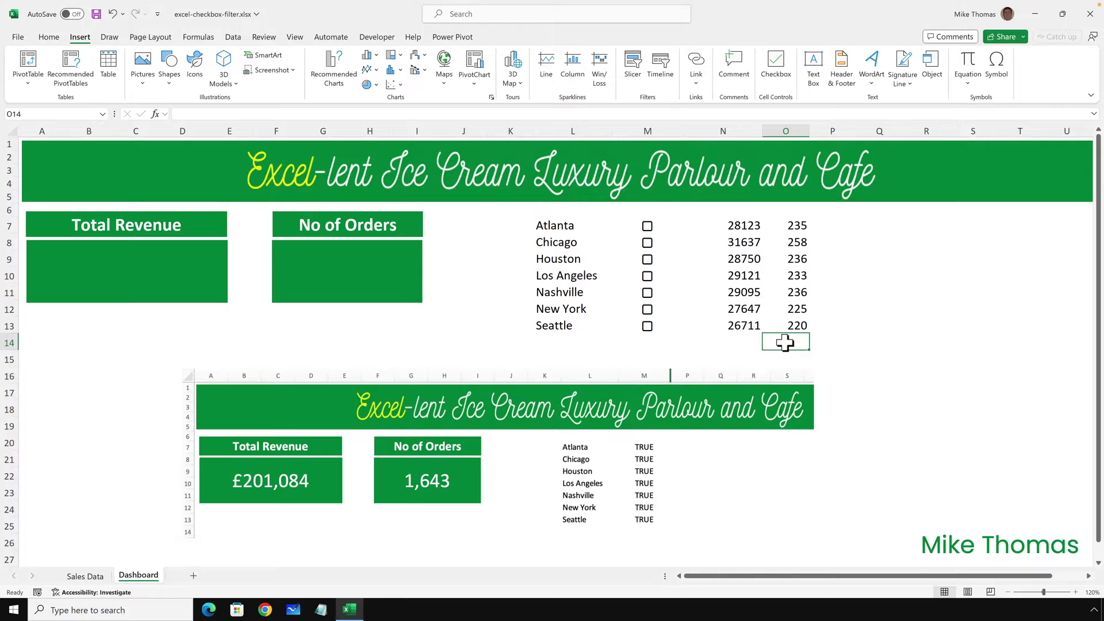
click(747, 343)
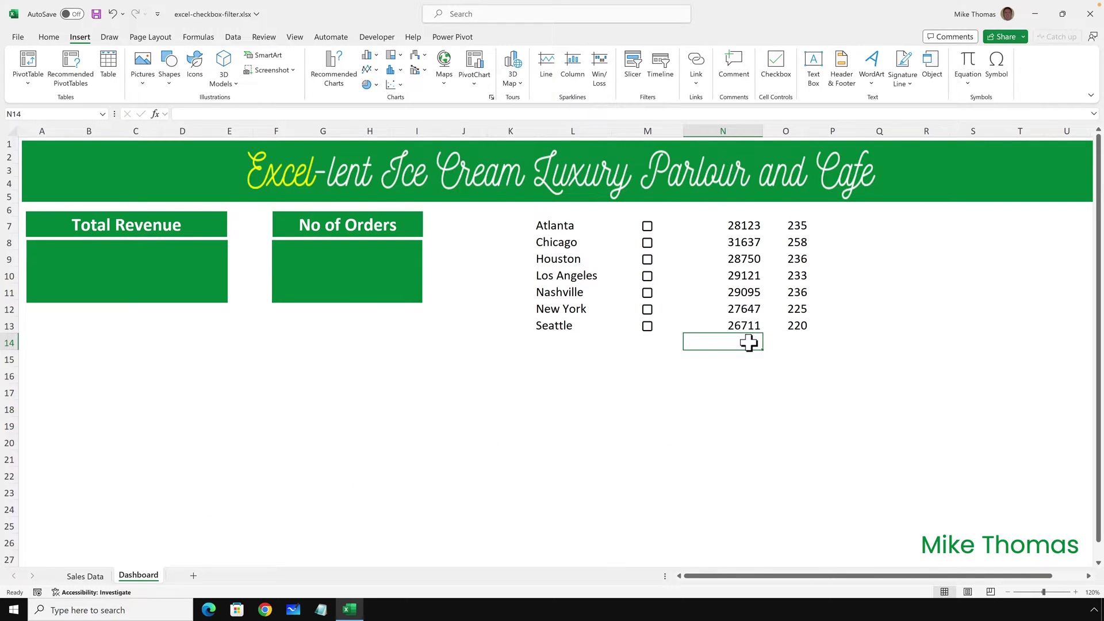
- Enter =SUMIFS(N7:N13,M7:M13,TRUE) in N14 and copy it right into O14
text(=SUMIFS(Dashboard!N7:N13,Dashboard!M7:M13,TRUE))
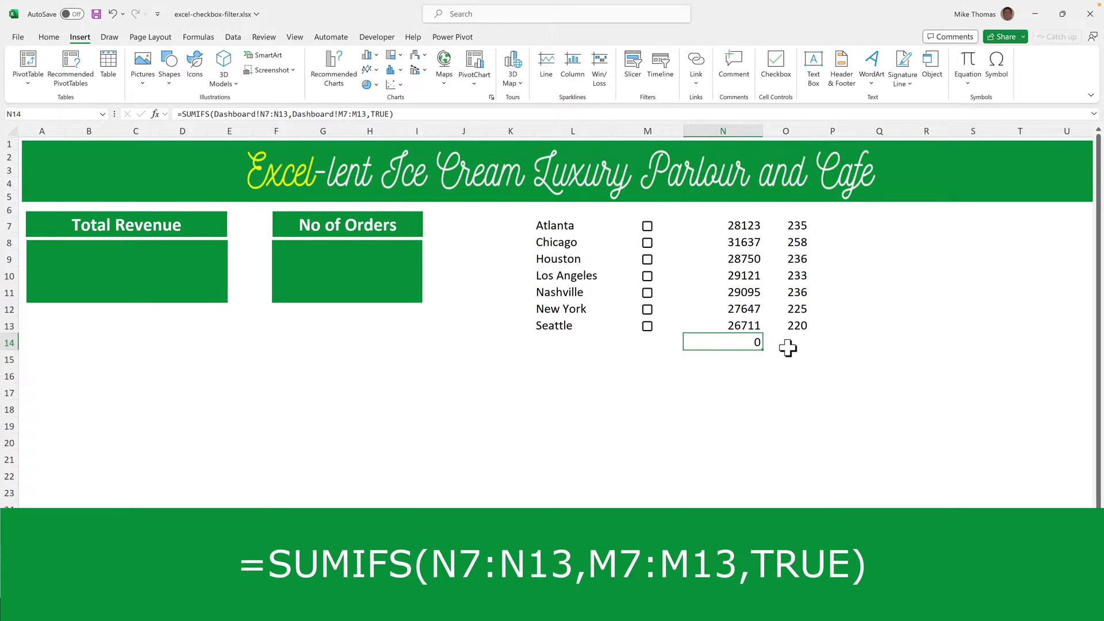
click(787, 346)
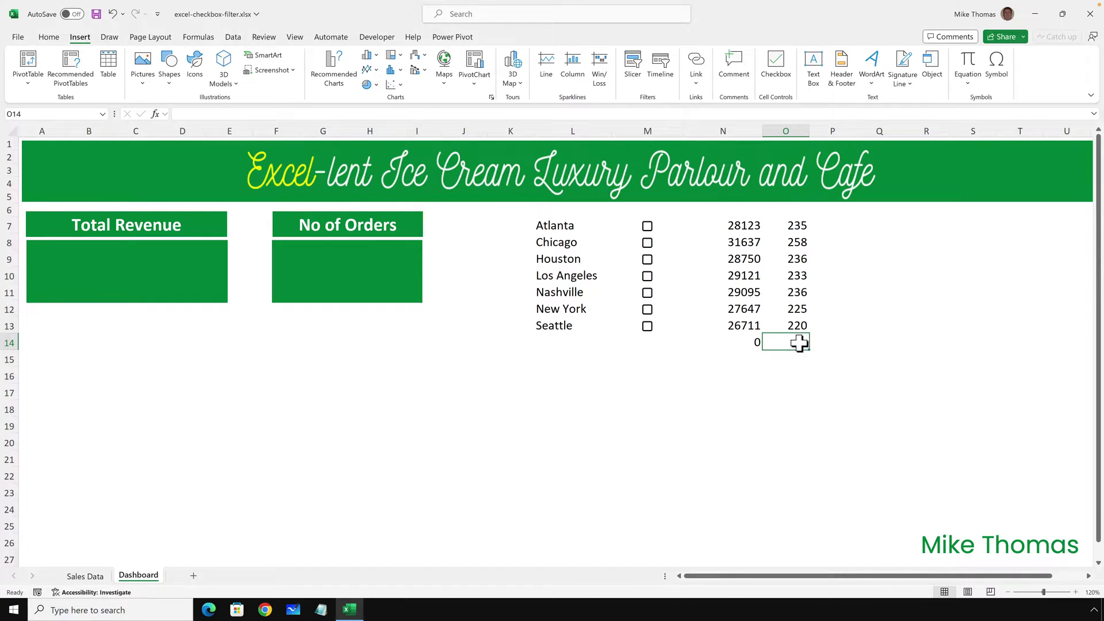
key(ctrl+r)
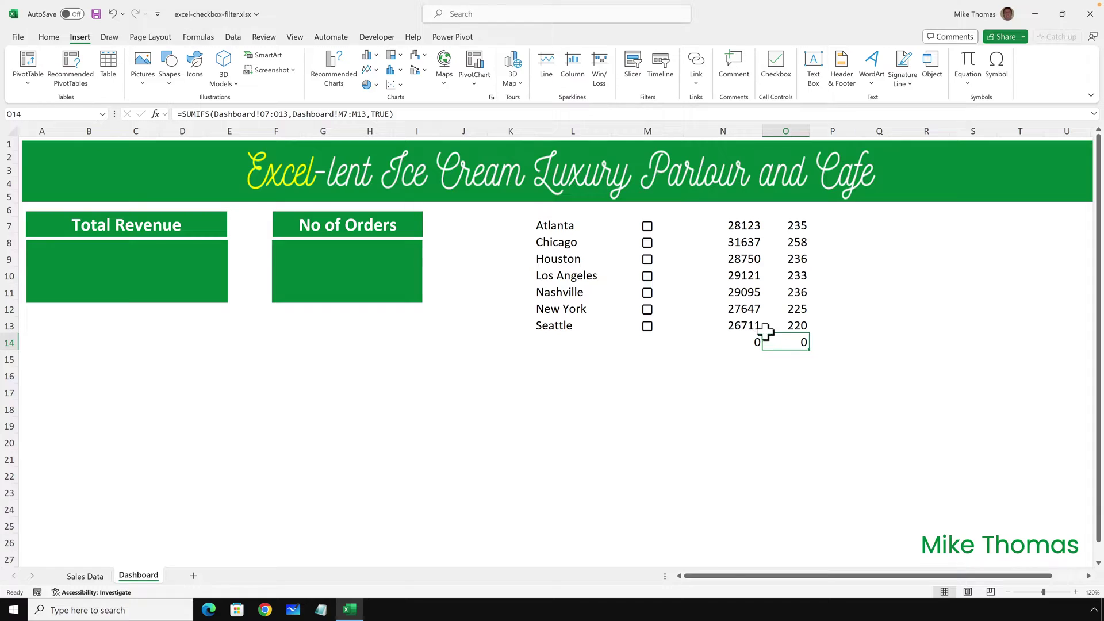
- Tick Los Angeles, Nashville, Chicago and Atlanta, giving totals of 117976 and 962
click(647, 276)
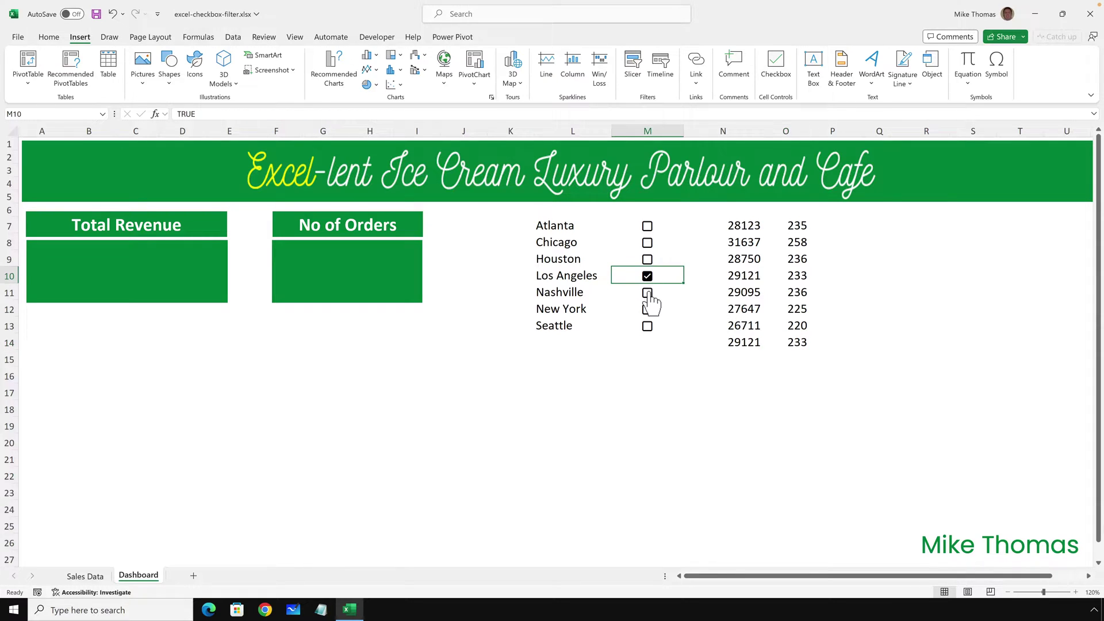
click(647, 295)
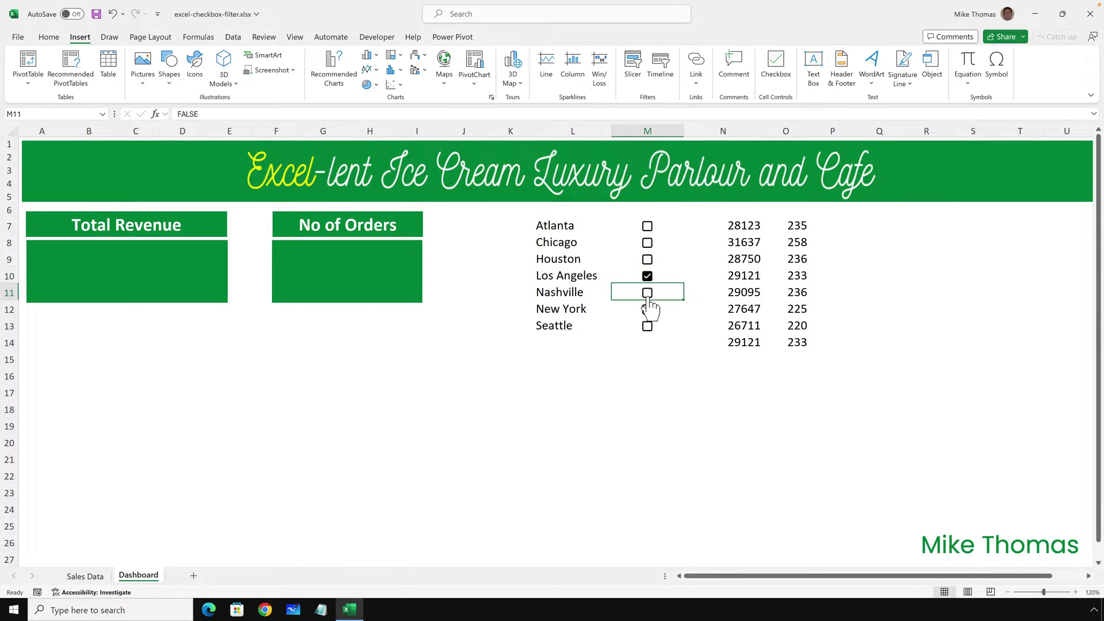
click(648, 242)
click(652, 230)
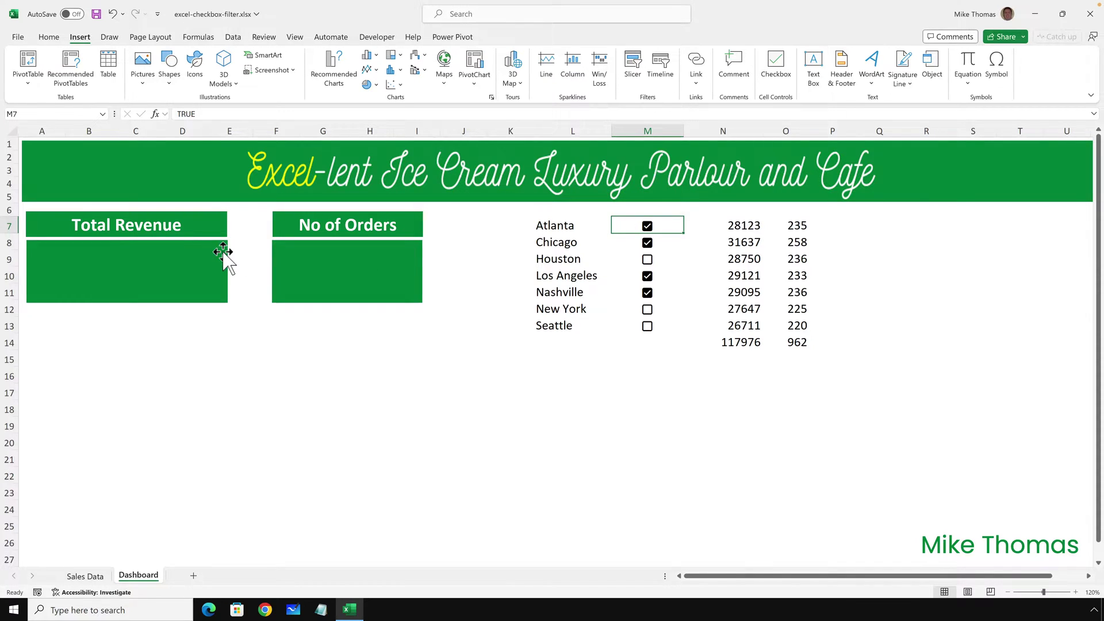
- Link the Total Revenue box to =N14 so it shows 117976
click(198, 263)
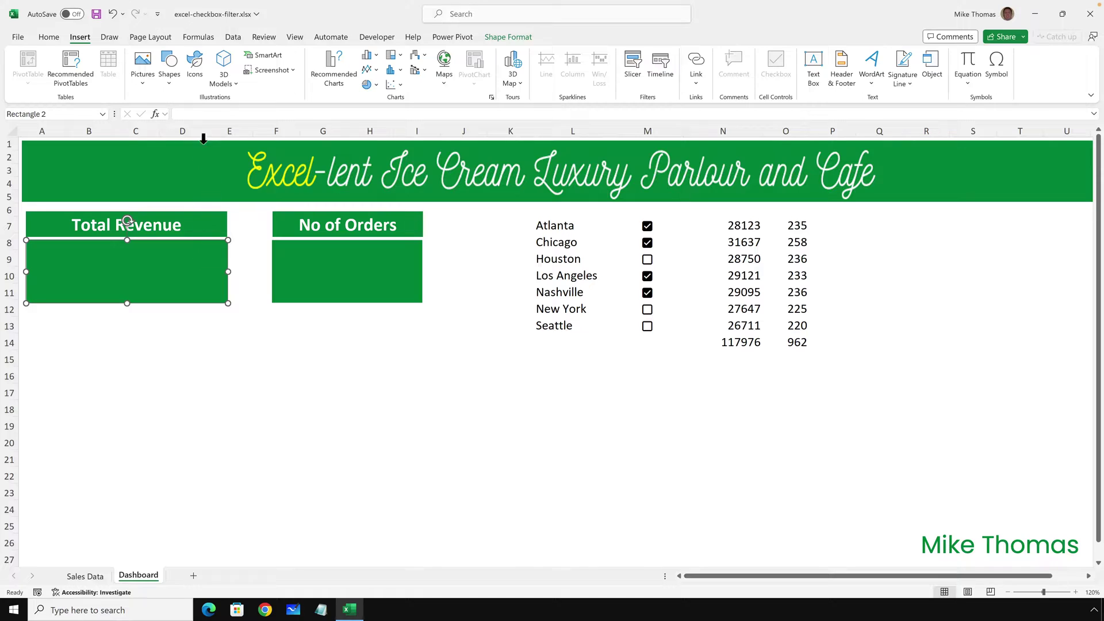
click(195, 115)
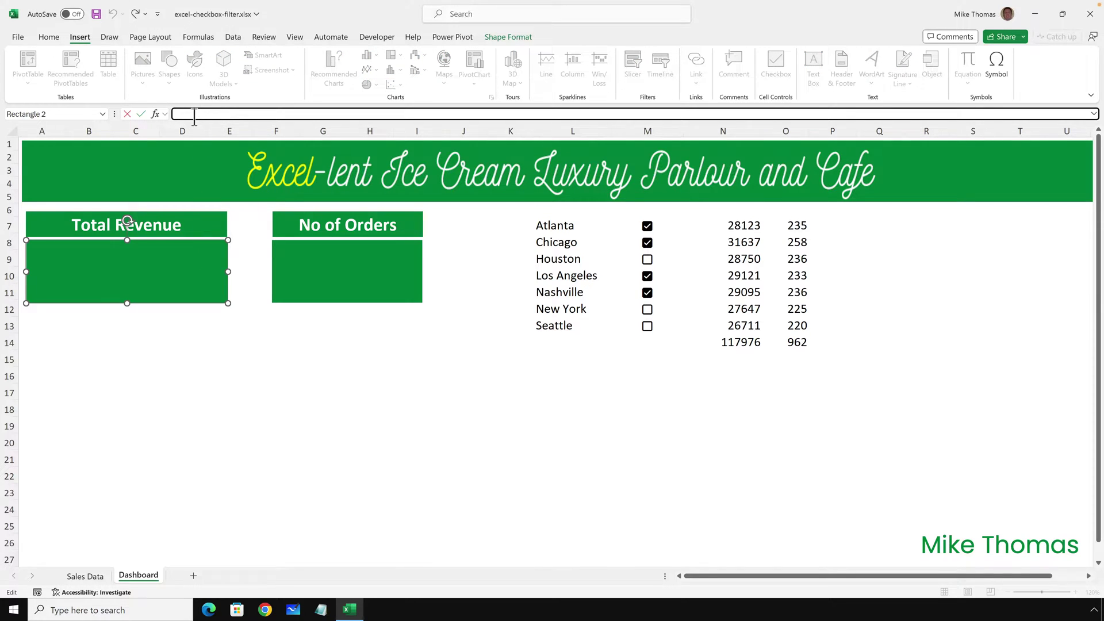
text(=)
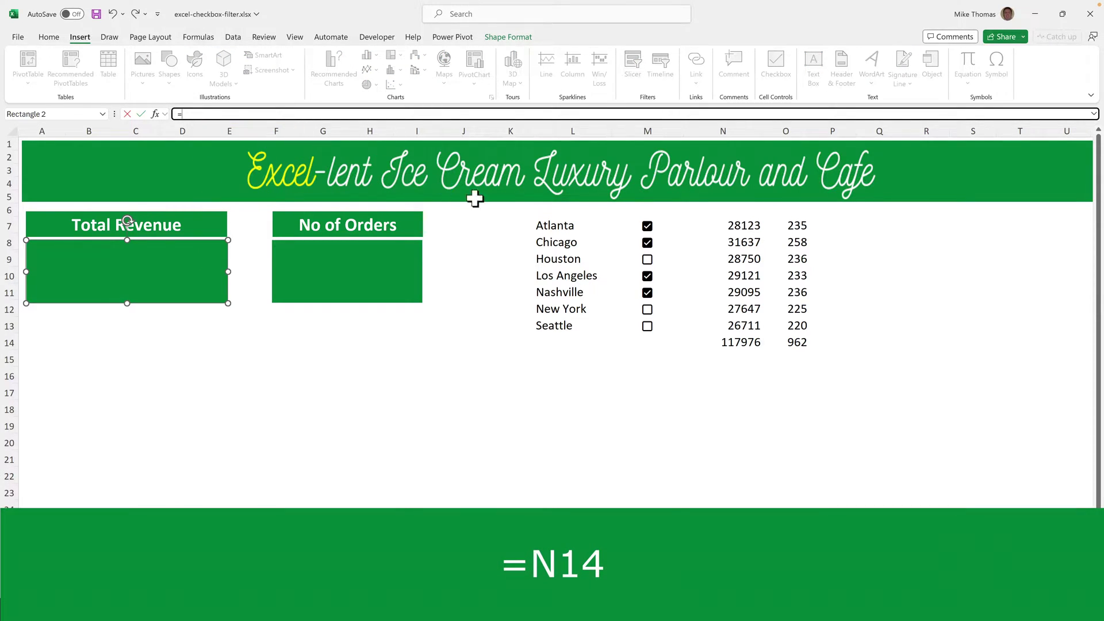
click(739, 343)
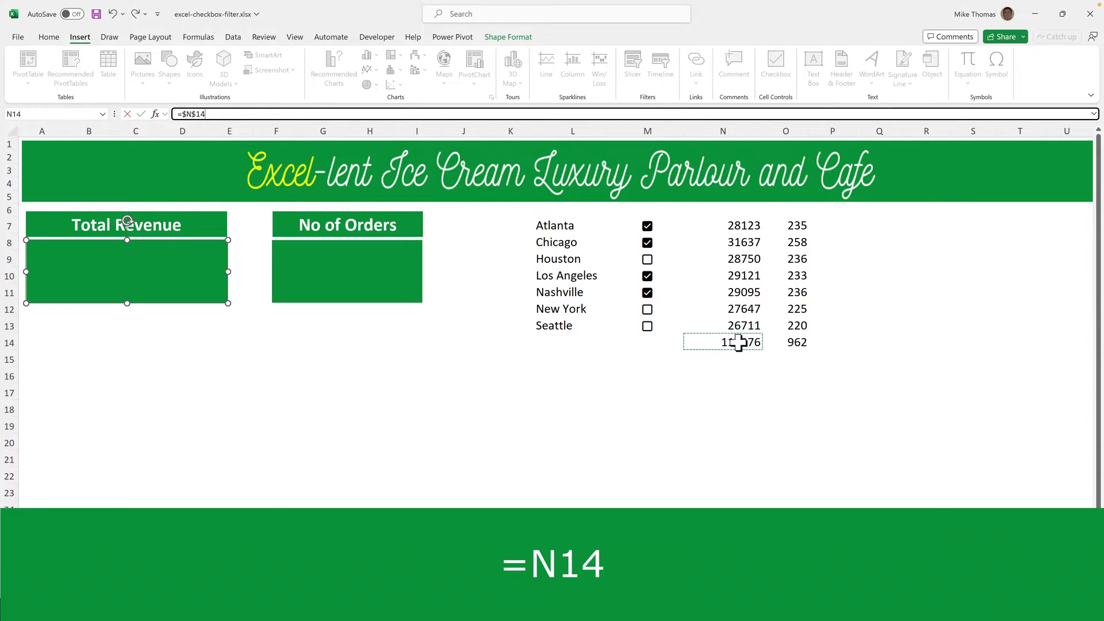
key(Return)
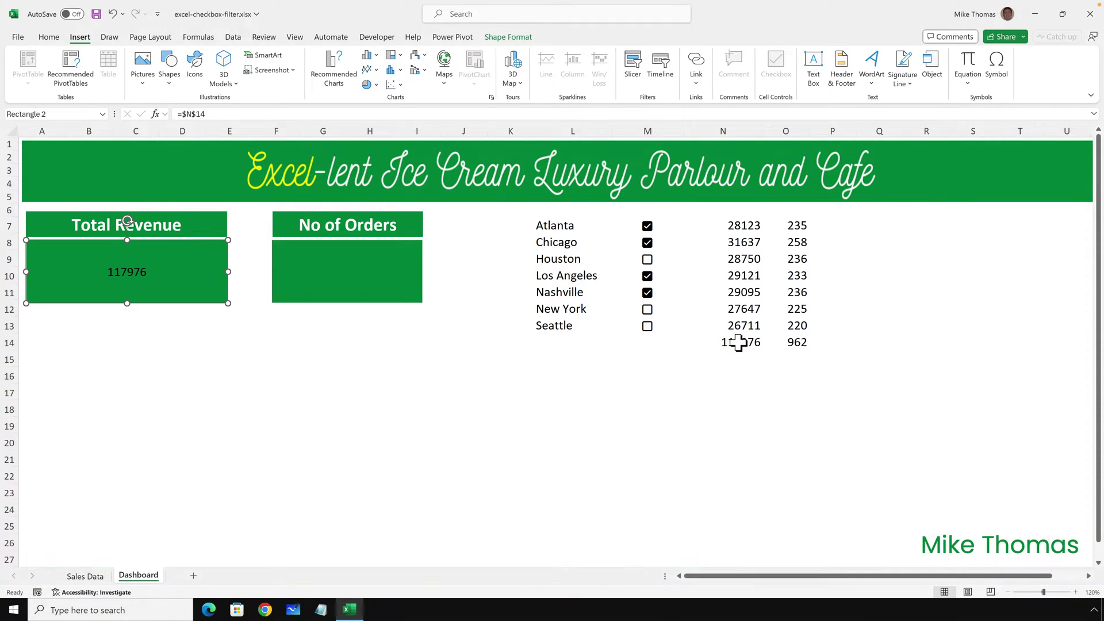
- Link the No of Orders box to =O14 so it shows 962
click(402, 270)
click(237, 115)
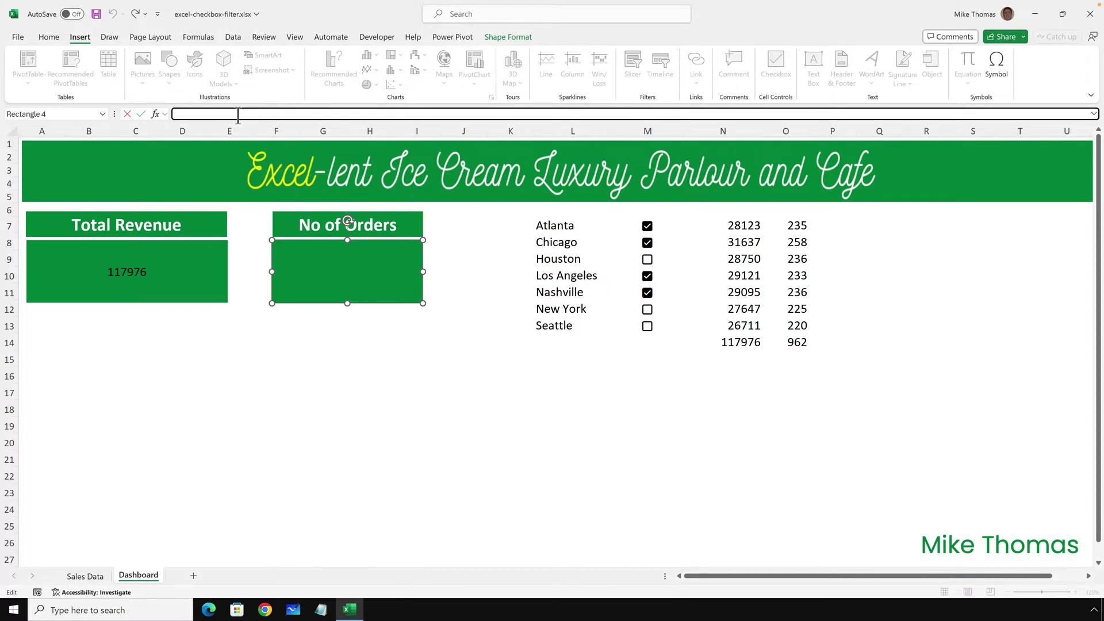
text(=)
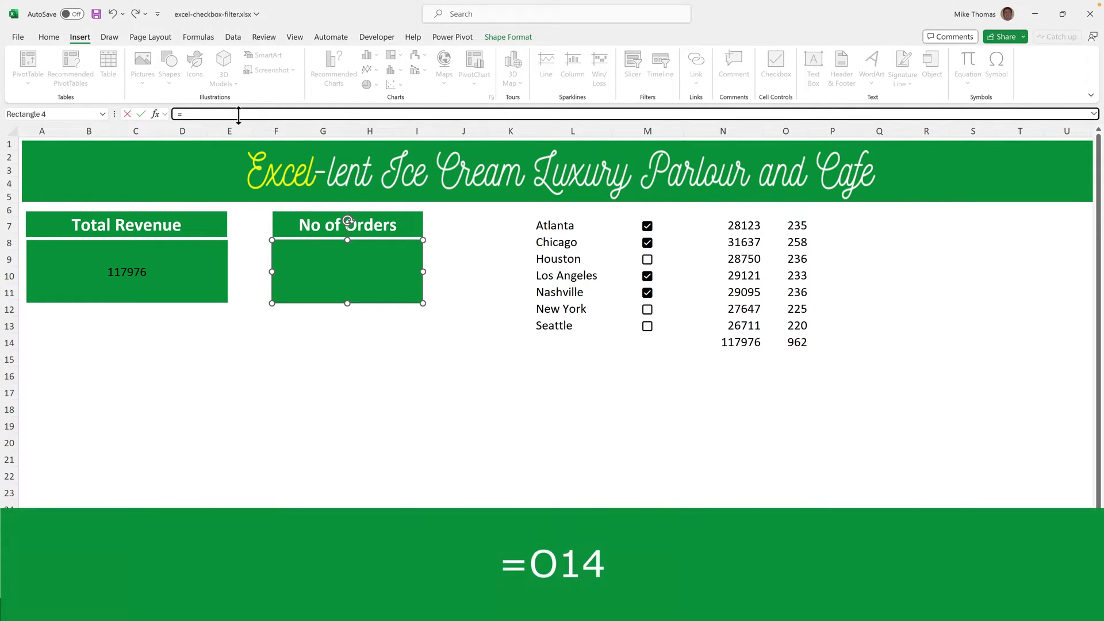
click(792, 339)
key(Return)
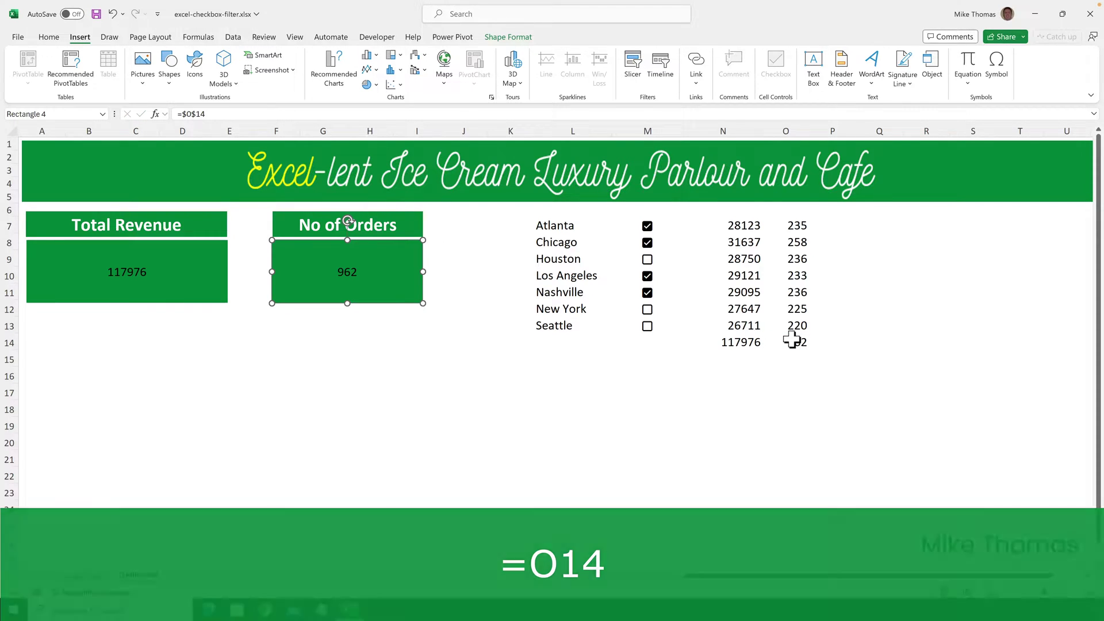
- Untick Atlanta, Chicago and Nashville; tick Houston, Los Angeles, New York and Seattle for 112229 and 914
click(647, 259)
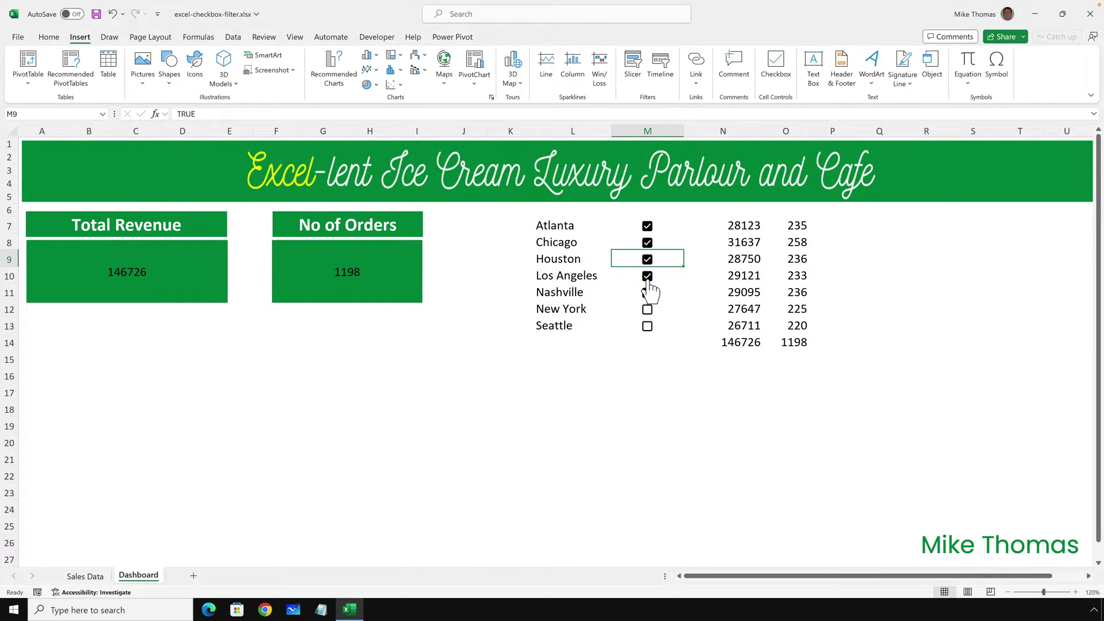
click(648, 276)
click(648, 293)
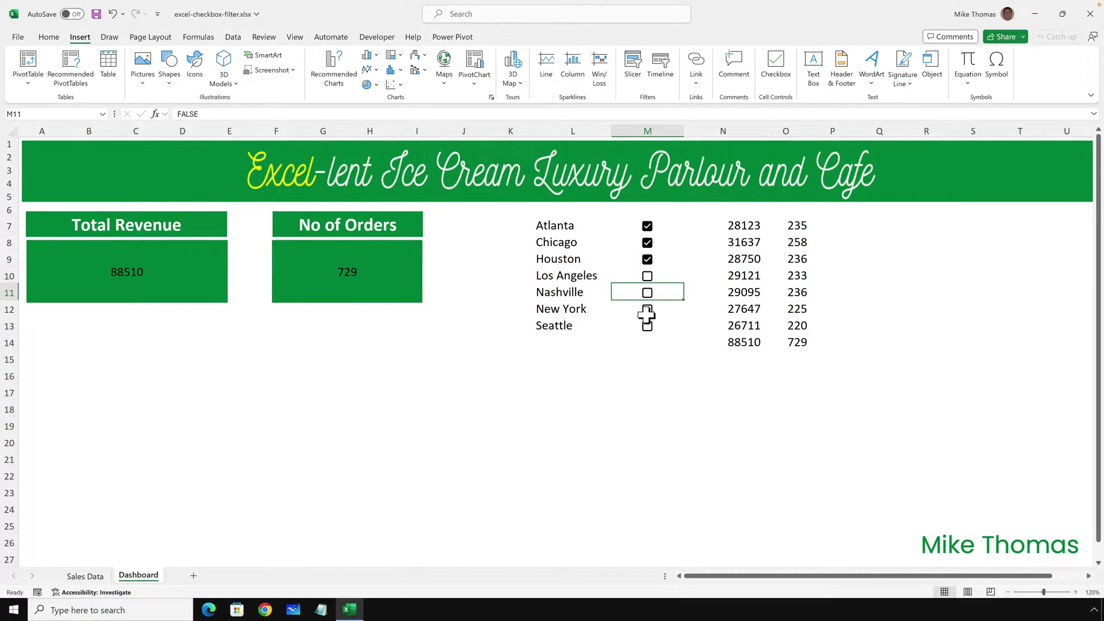
click(648, 326)
click(647, 310)
click(647, 242)
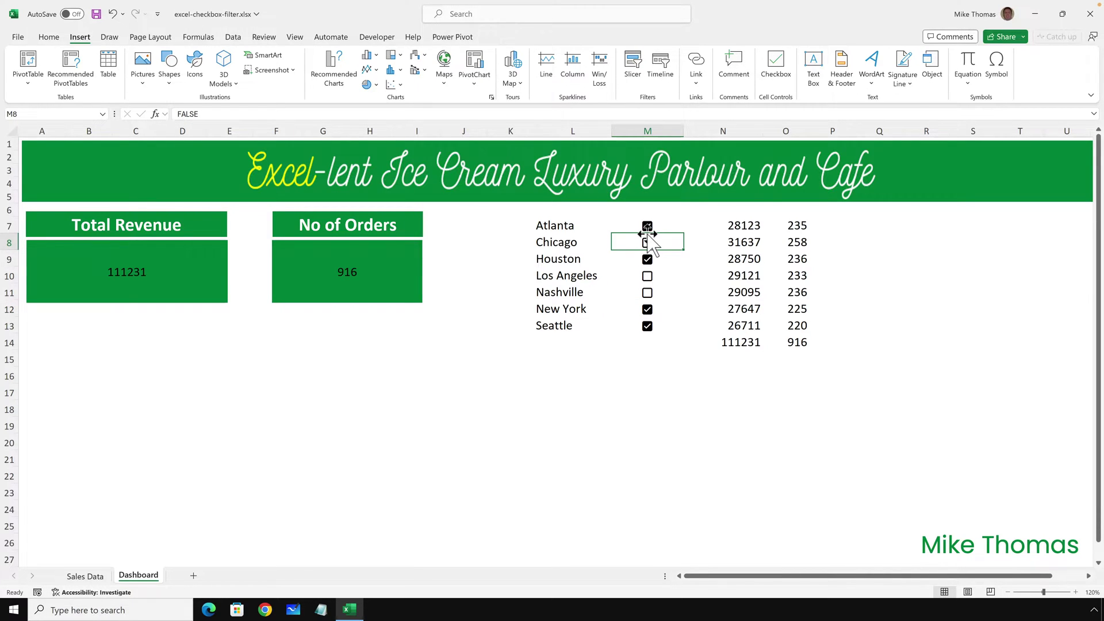
click(647, 226)
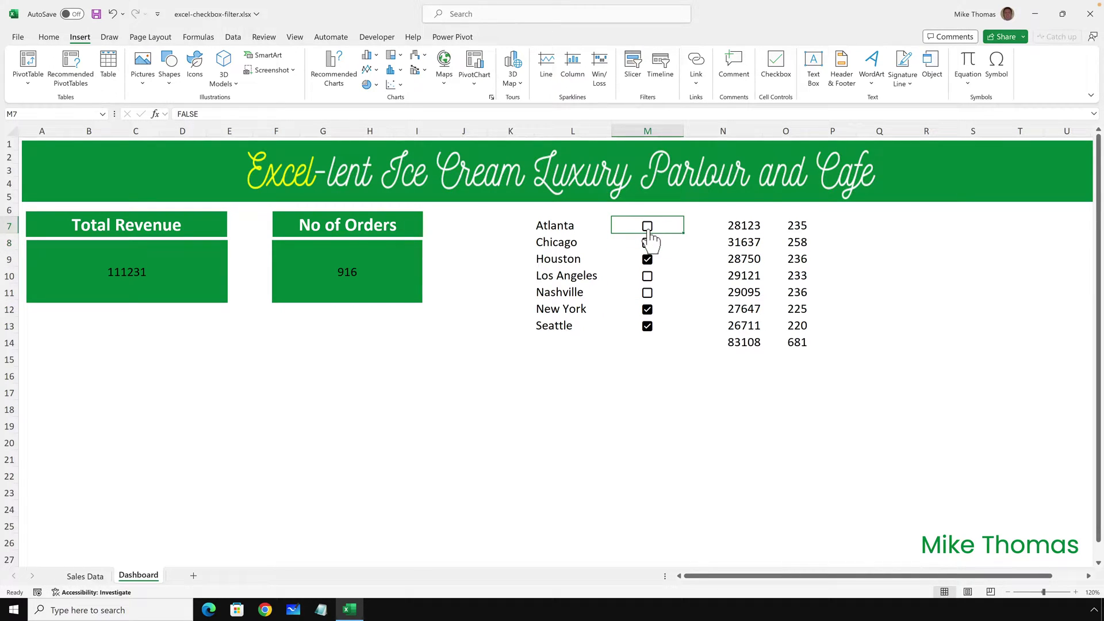
click(647, 276)
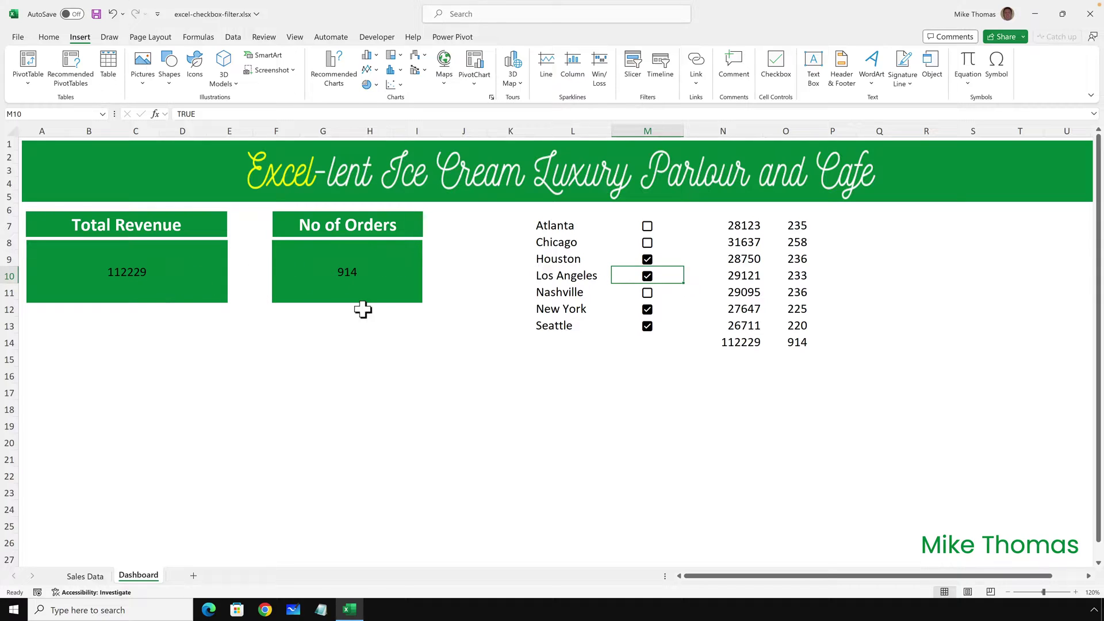
- Format N14 as Currency with 0 decimals, showing £112,229
click(730, 343)
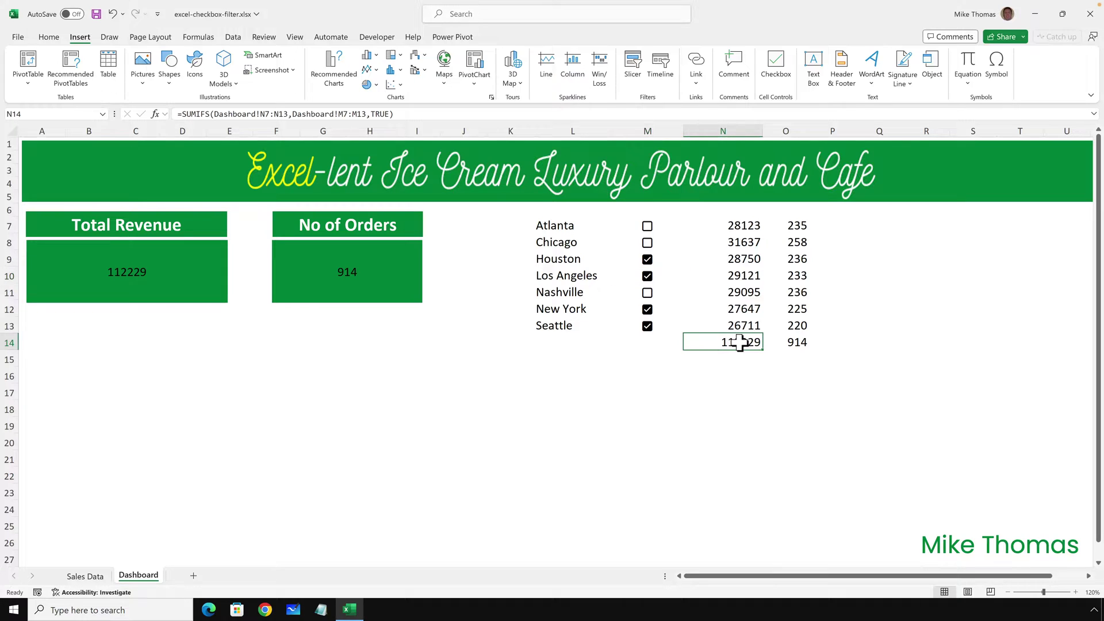
click(50, 37)
click(494, 60)
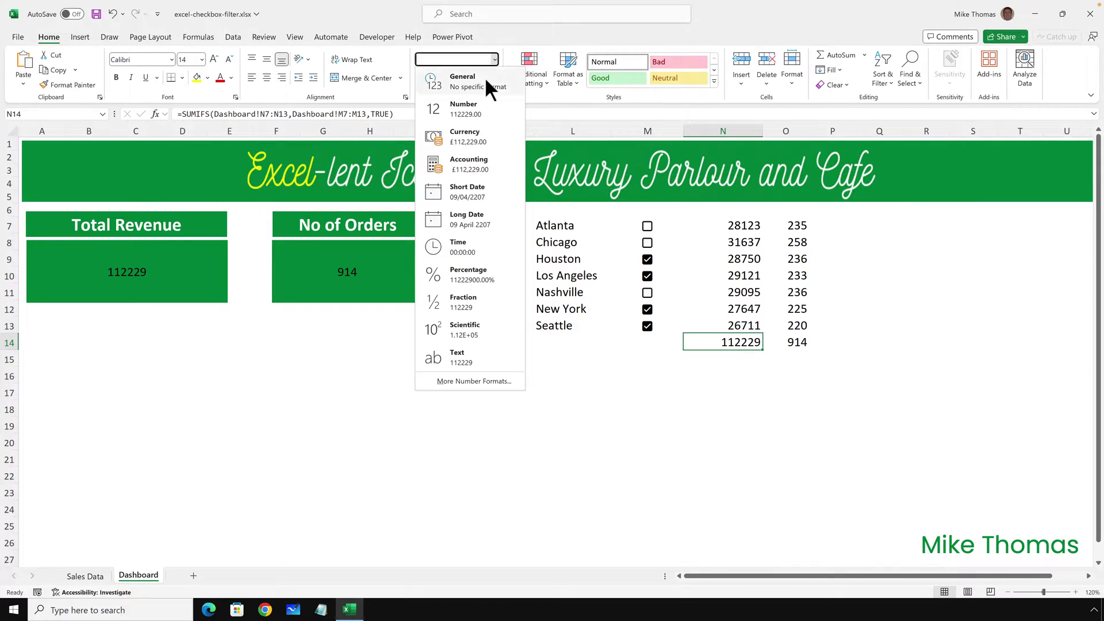
click(493, 381)
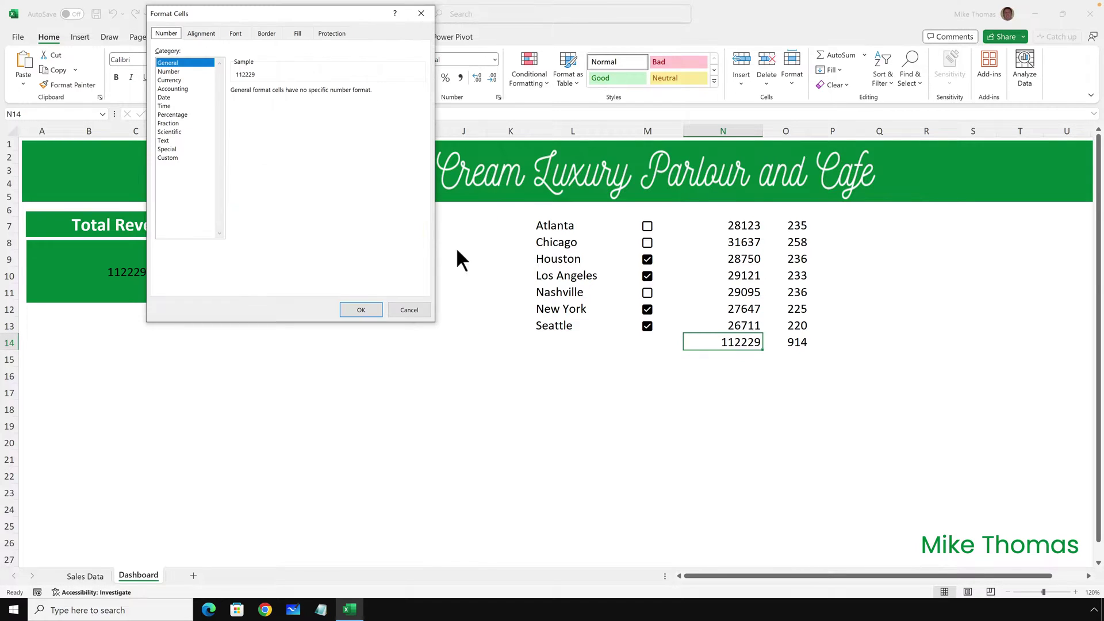
click(181, 80)
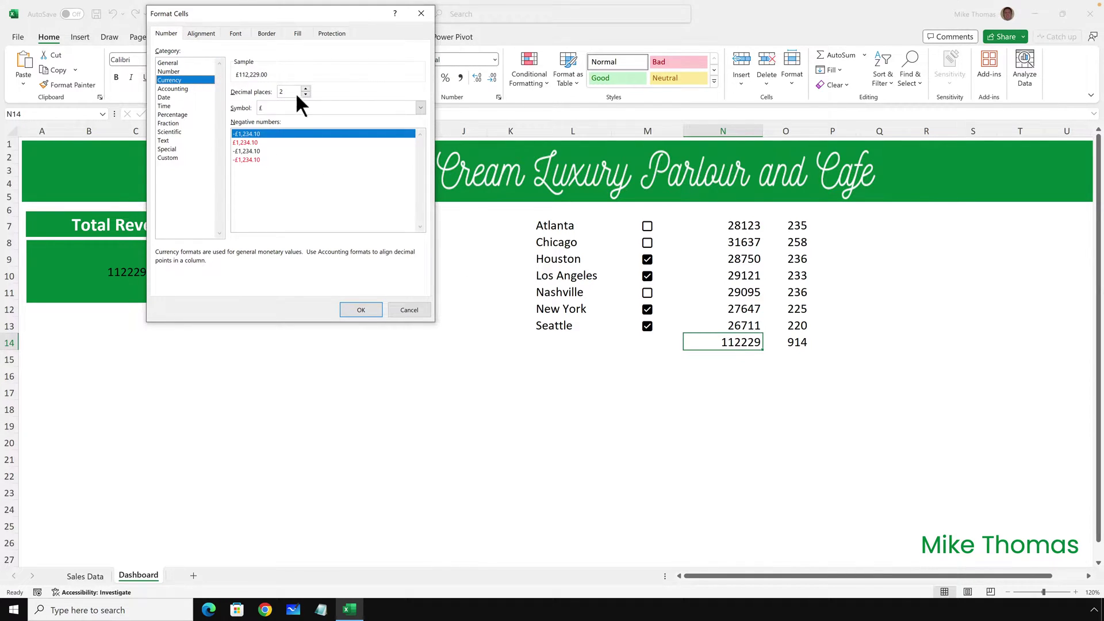
click(306, 95)
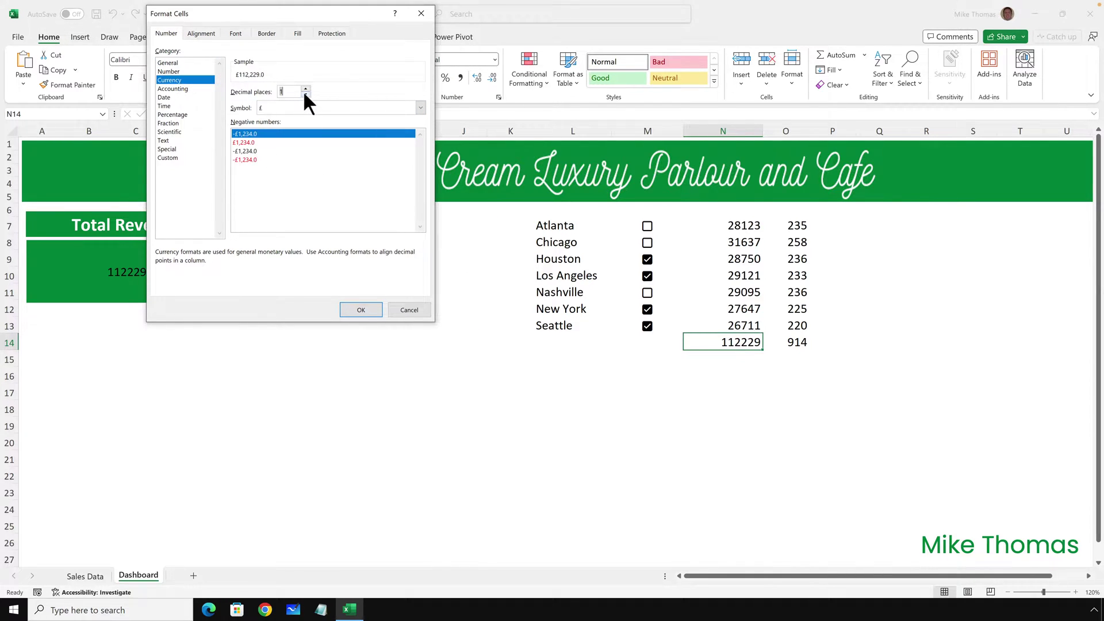
click(361, 311)
- Format O14 as Number with 1000 separator and 0 decimals, showing 914
click(412, 265)
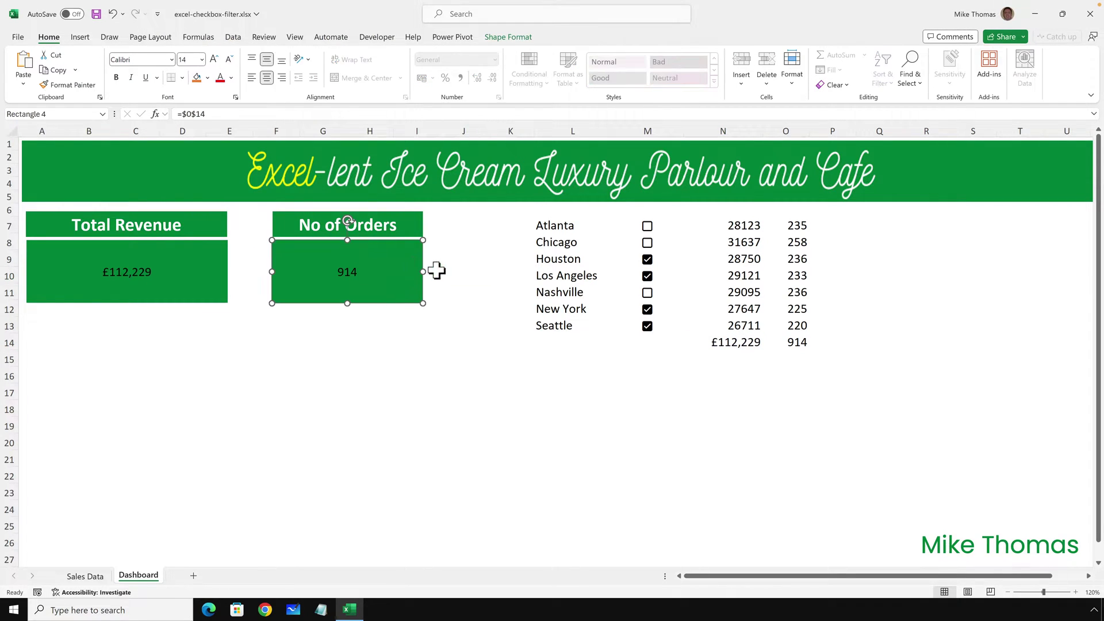
click(803, 343)
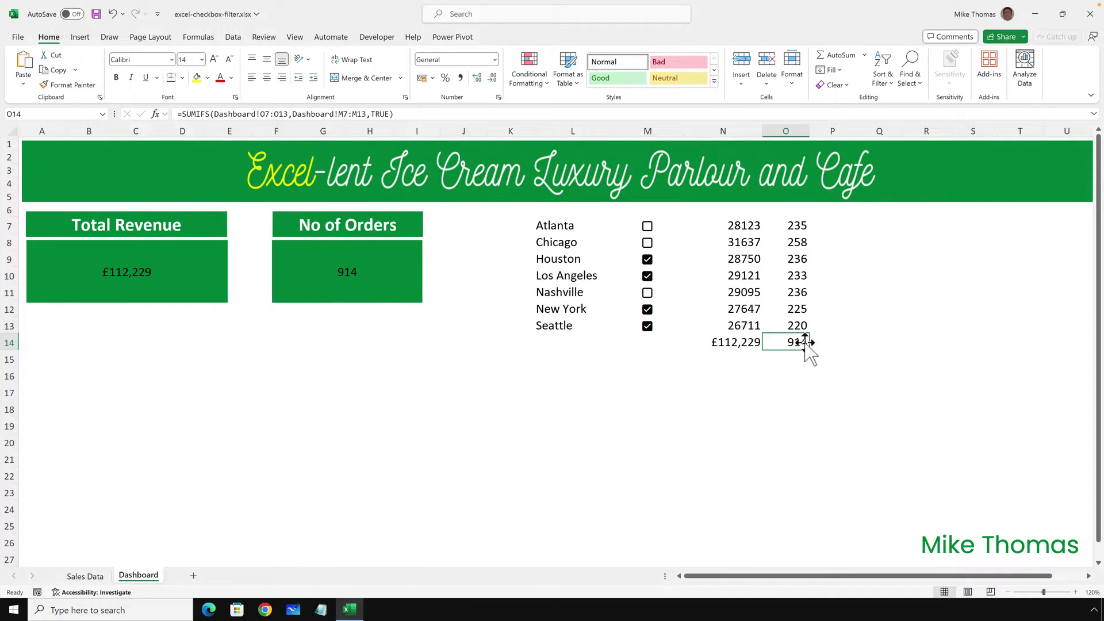
click(493, 59)
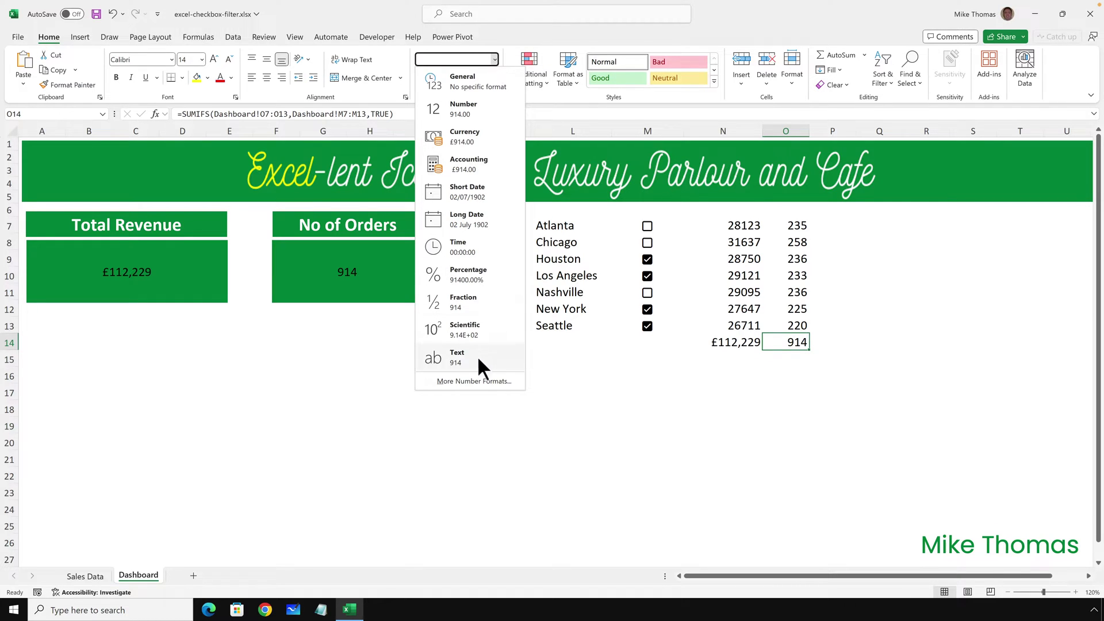
click(477, 379)
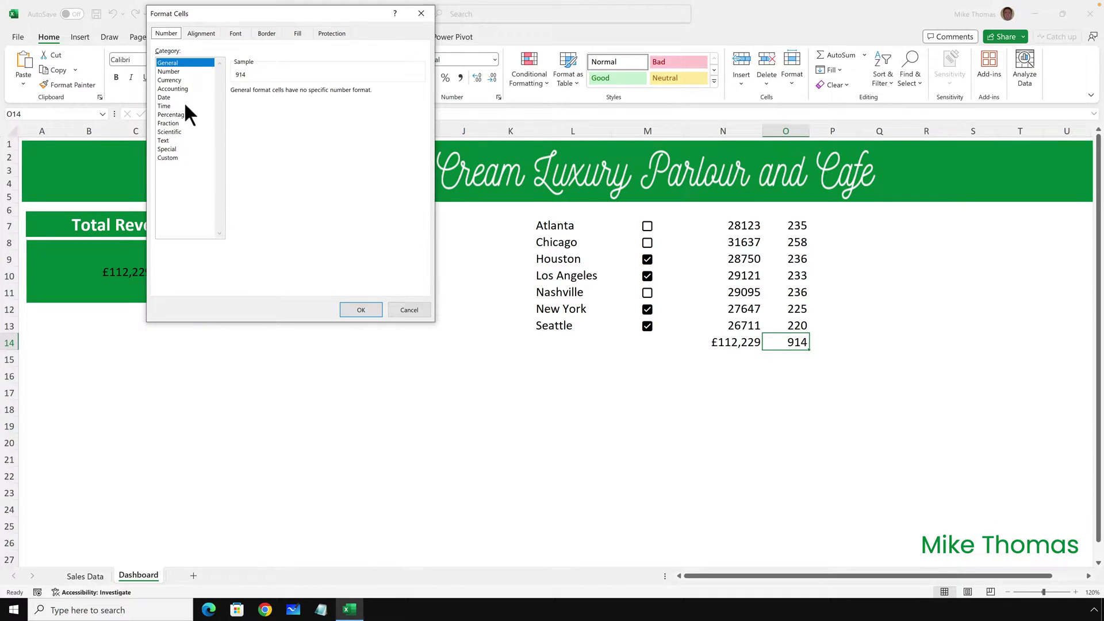
click(173, 71)
click(253, 107)
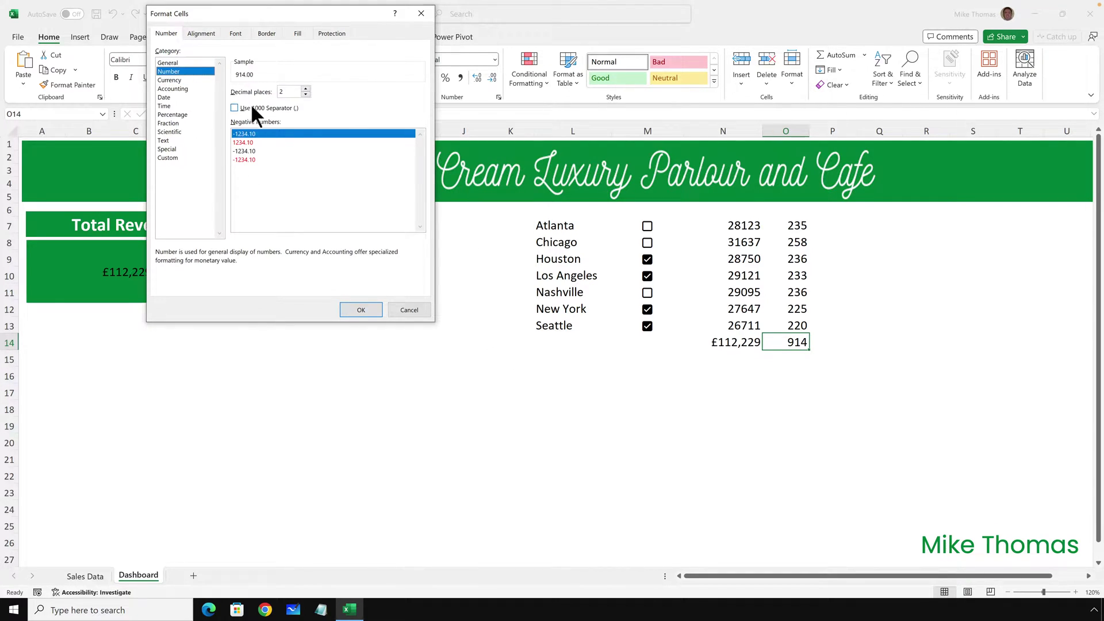
click(306, 94)
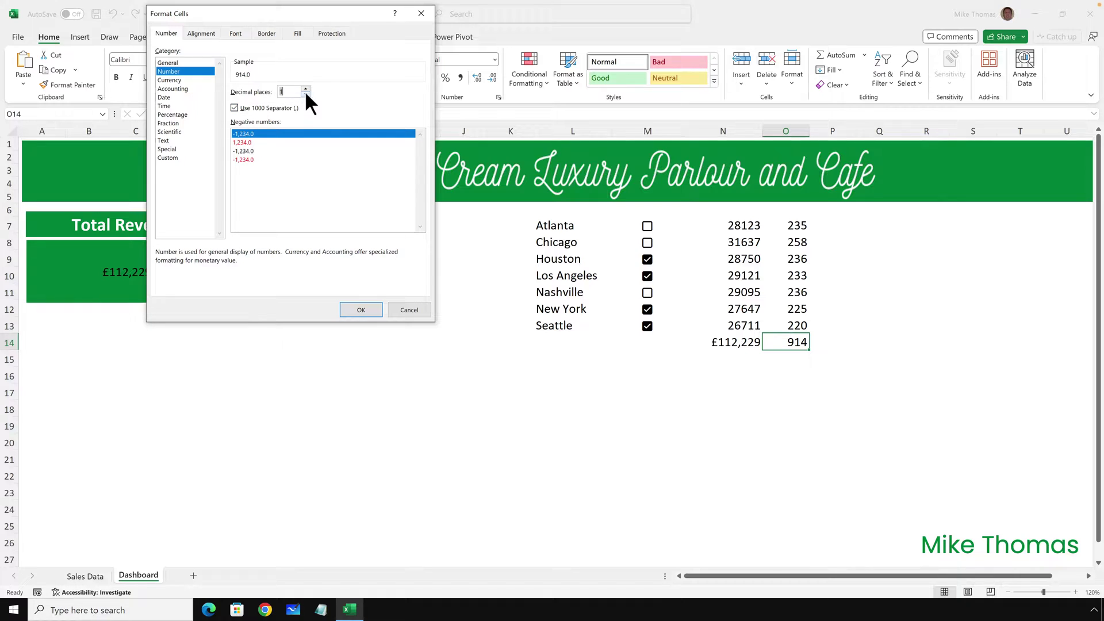
click(369, 307)
- Make the Total Revenue value bold white text enlarged to 32 point, and the orders value white
click(145, 272)
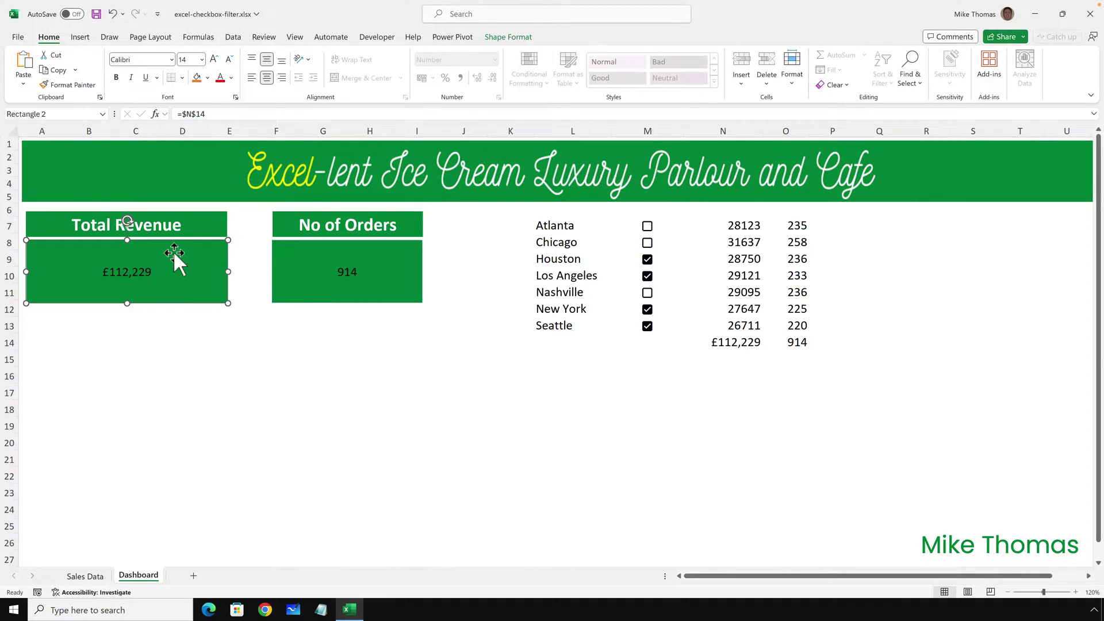
click(231, 78)
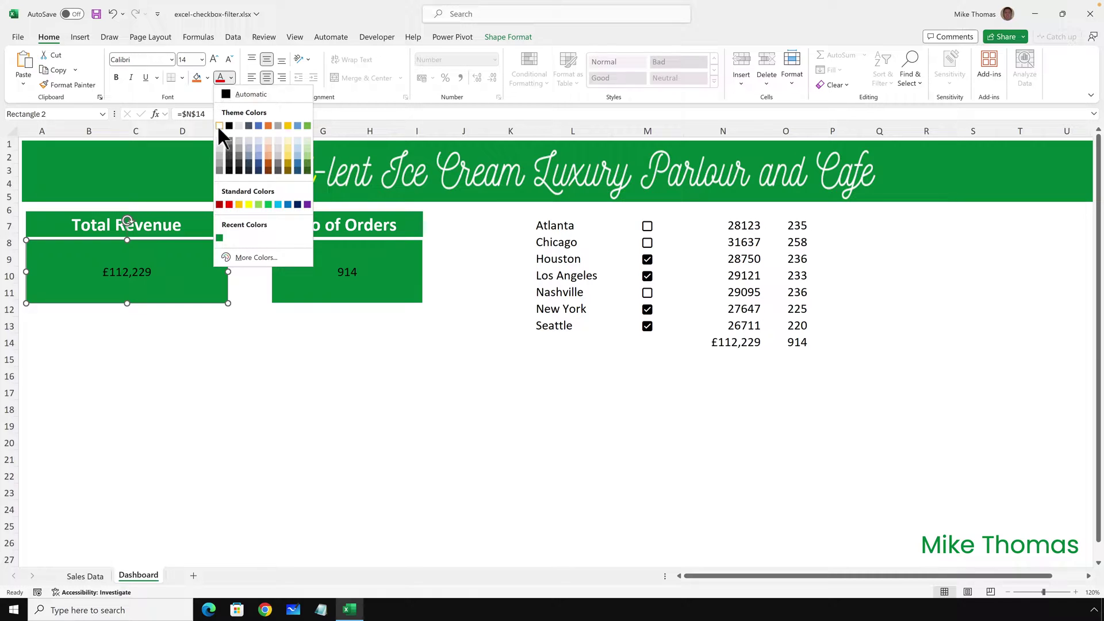
click(219, 126)
click(116, 77)
click(213, 59)
click(214, 59)
click(214, 58)
click(214, 58)
click(214, 58)
click(214, 58)
click(346, 270)
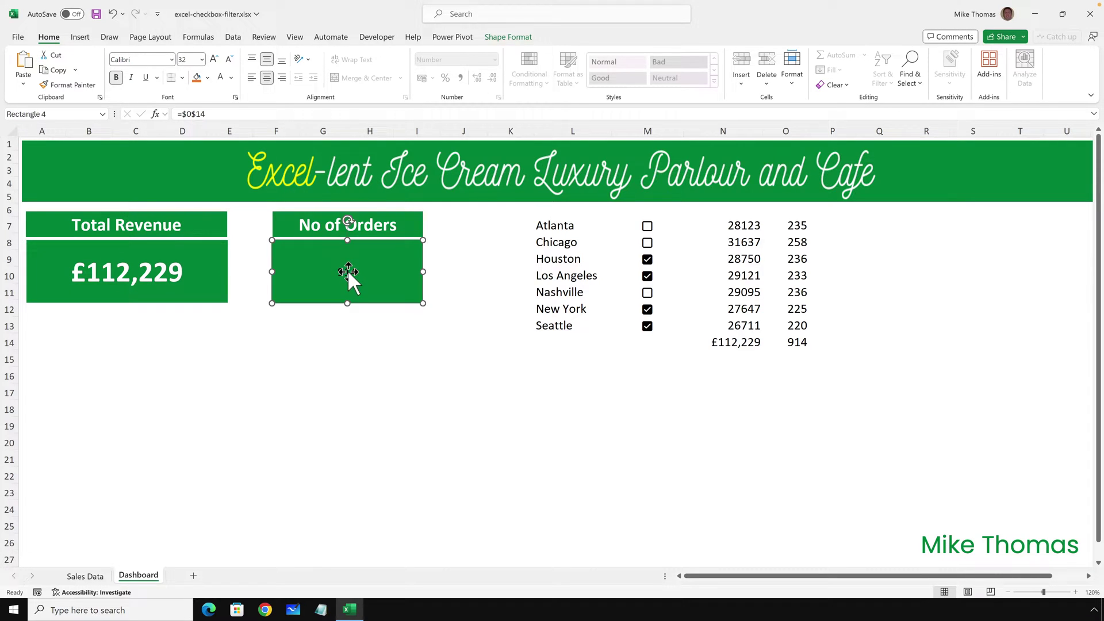
click(219, 77)
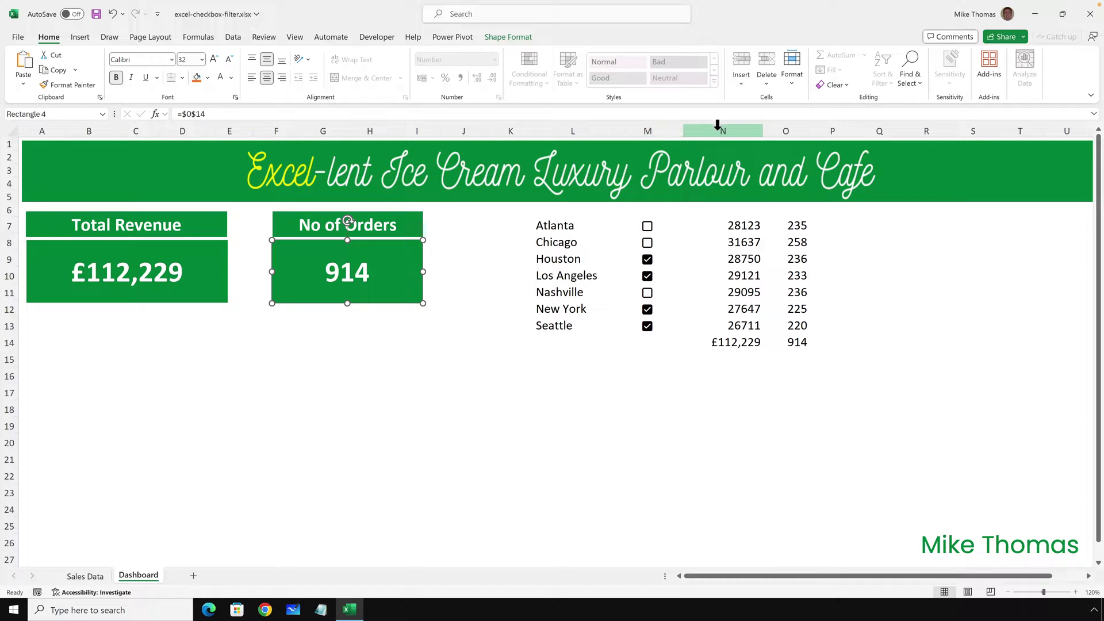
- Hide helper columns N and O on the Dashboard, then return the selection to cell B13
drag(717, 125, 792, 126)
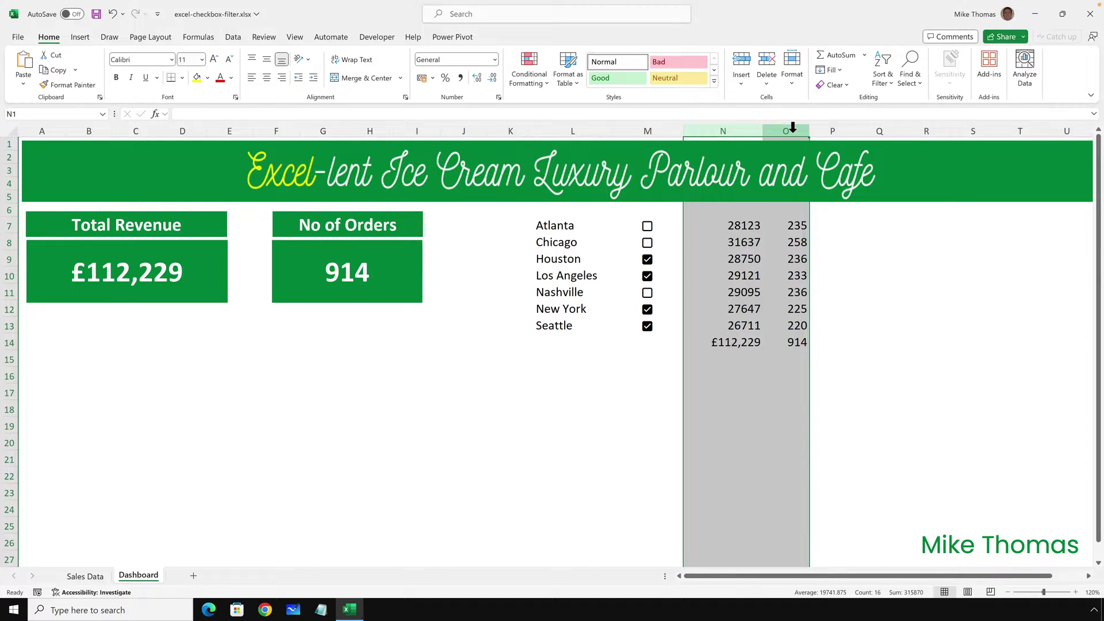
right_click(792, 128)
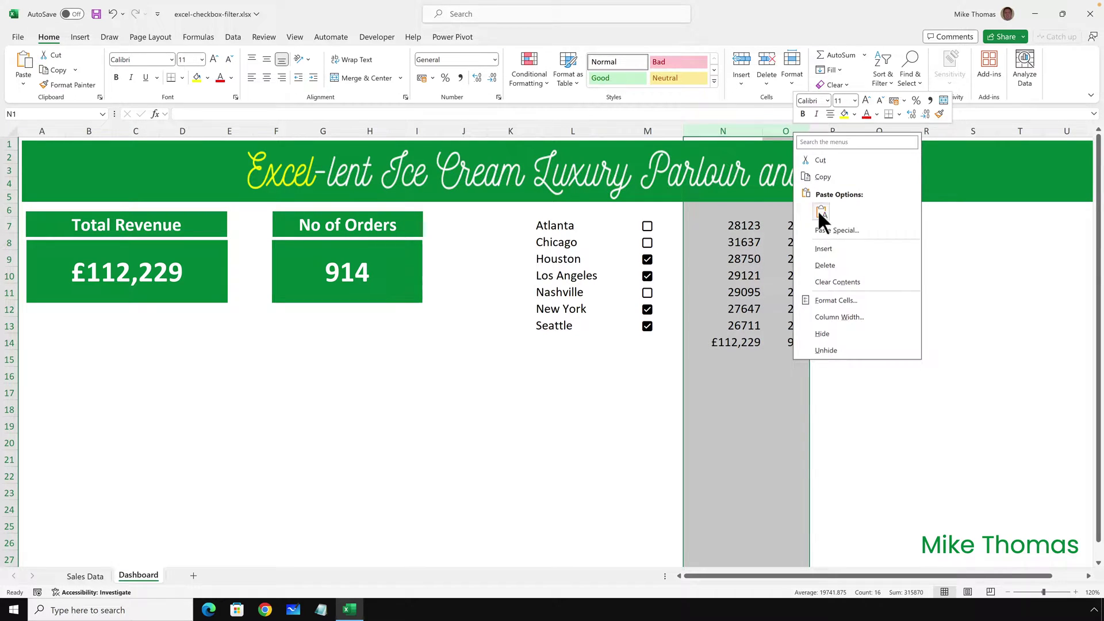
click(830, 332)
click(94, 331)
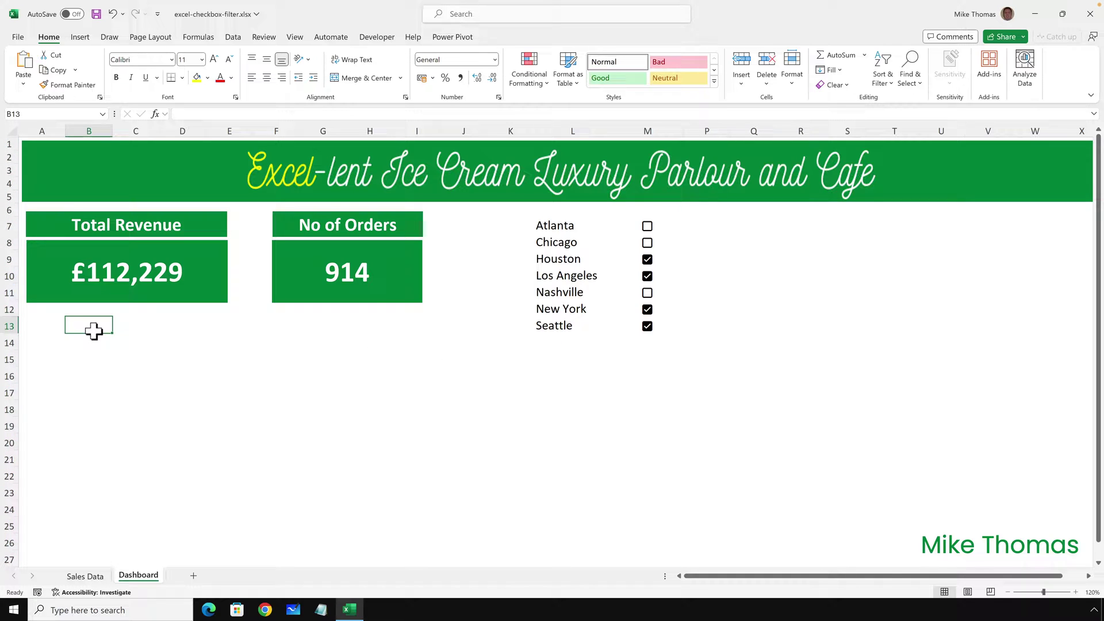